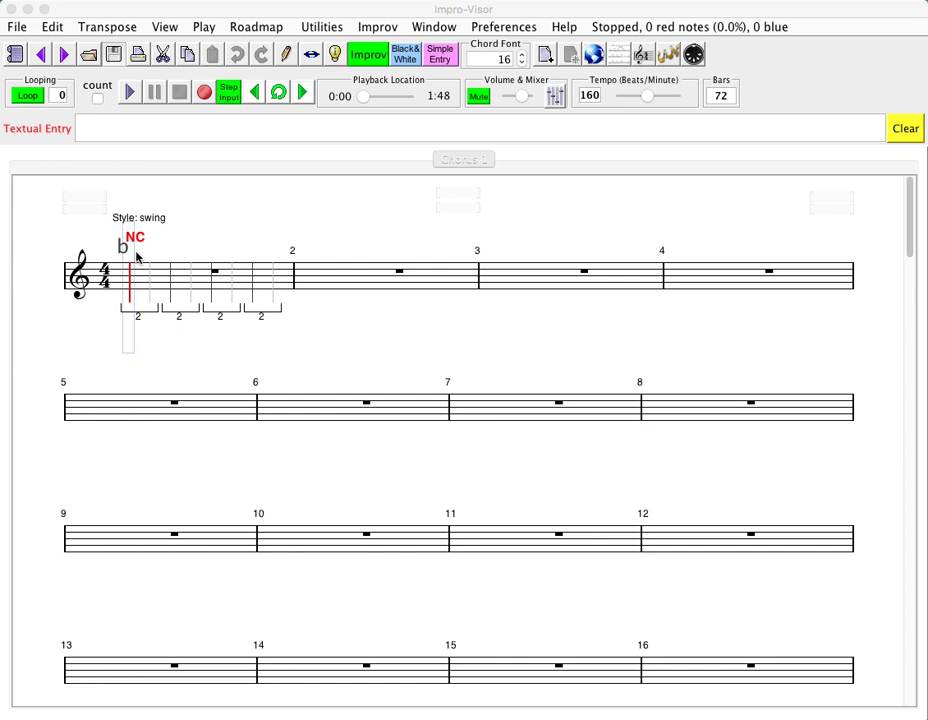
Enter the chord text 'Bb7 | Eb7, Bb7 , ,' to place Bb7, Eb7 and Bb7 in bars 1–3
{"action": "left_click", "coordinate": [205, 128]}
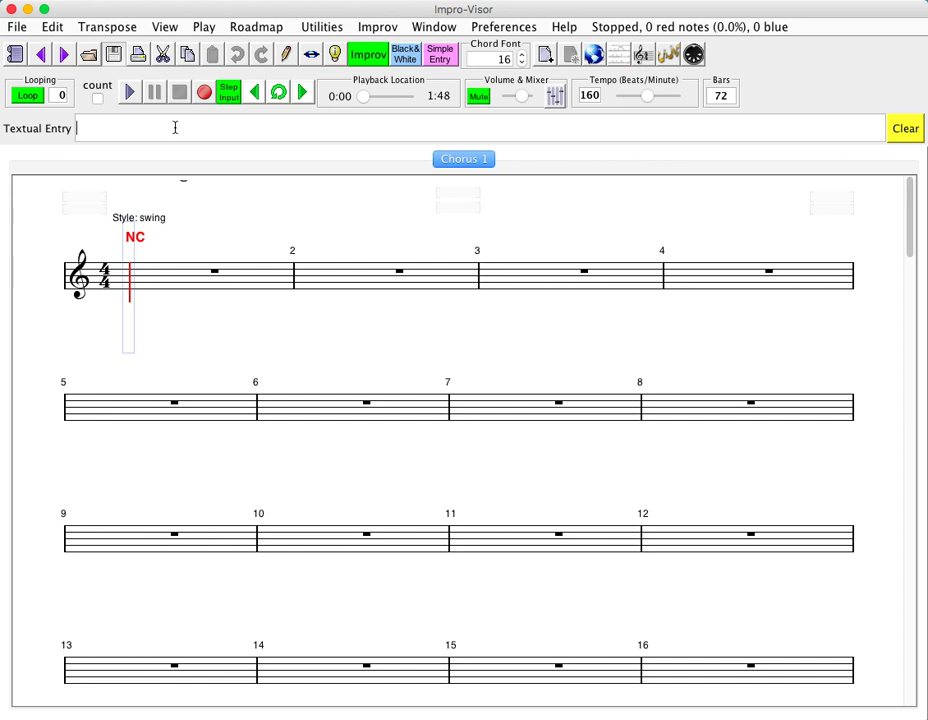
{"action": "type", "text": "Bb7"}
{"action": "type", "text": ","}
{"action": "key", "text": "BackSpace"}
{"action": "type", "text": "|"}
{"action": "type", "text": "Eb7, Bb7 "}
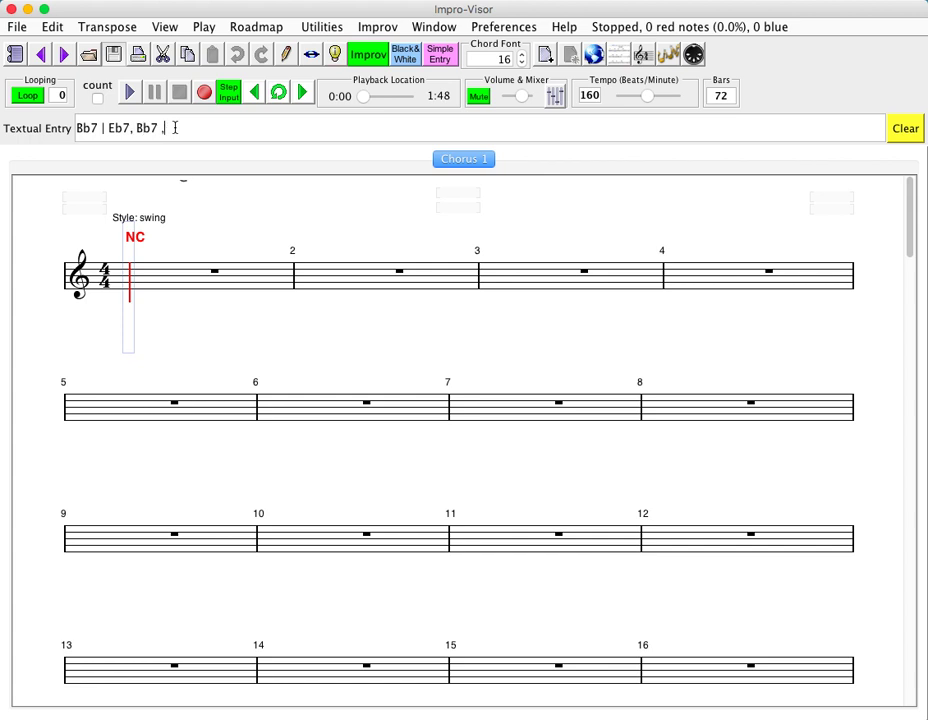
{"action": "type", "text": ","}
{"action": "key", "text": "BackSpace"}
{"action": "key", "text": "BackSpace"}
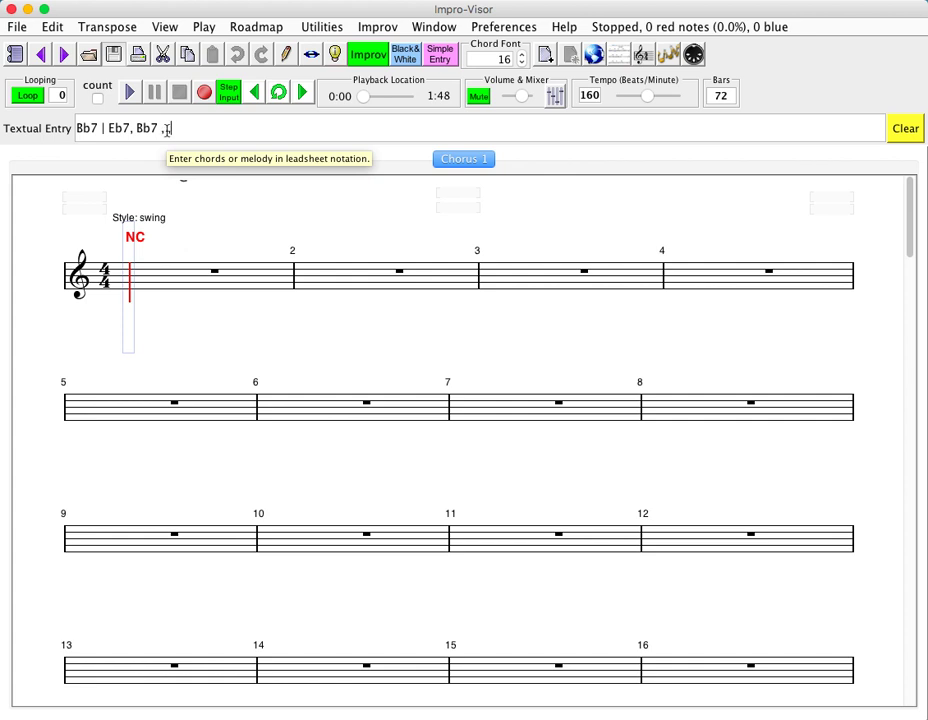
{"action": "type", "text": ","}
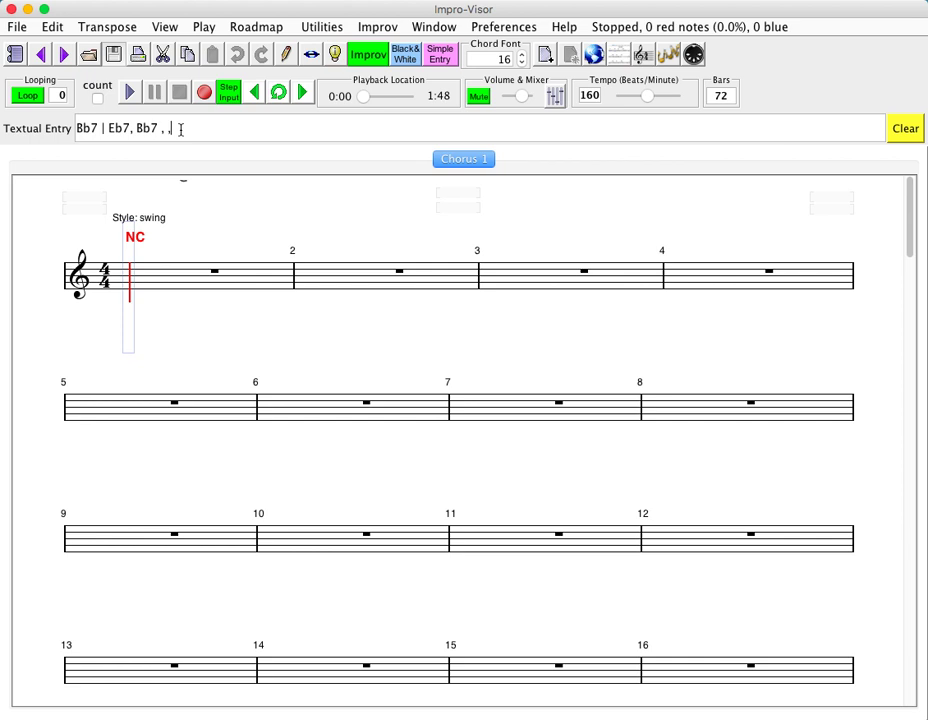
{"action": "key", "text": "Return"}
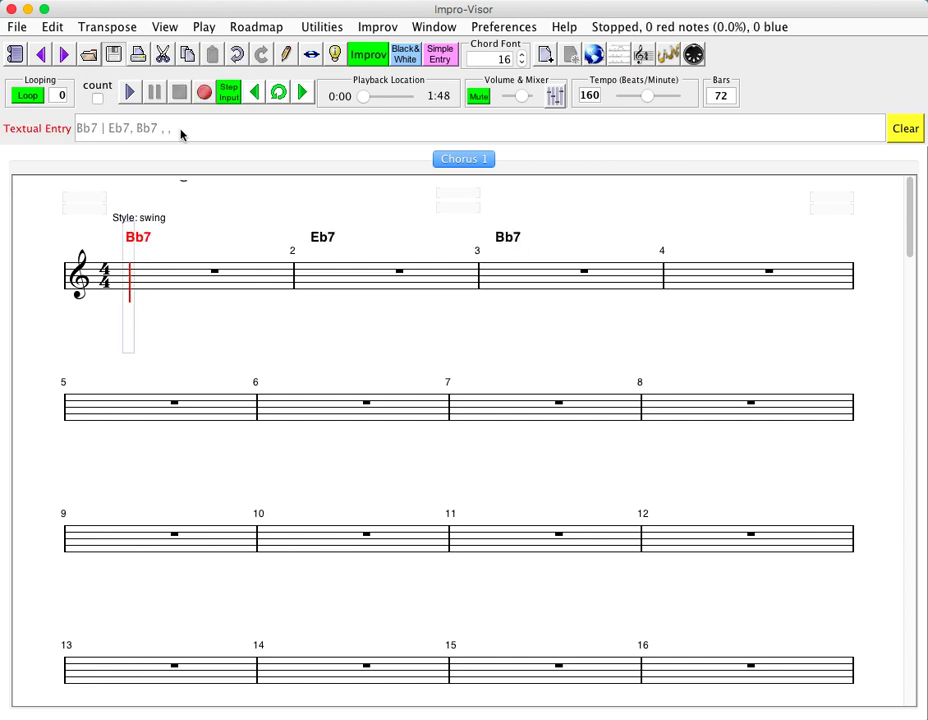
Append the chords 'Eb7 , , Bb7, , Cm7, F7, Bb7, F7sus' to fill bars 5–12
{"action": "left_click", "coordinate": [181, 130]}
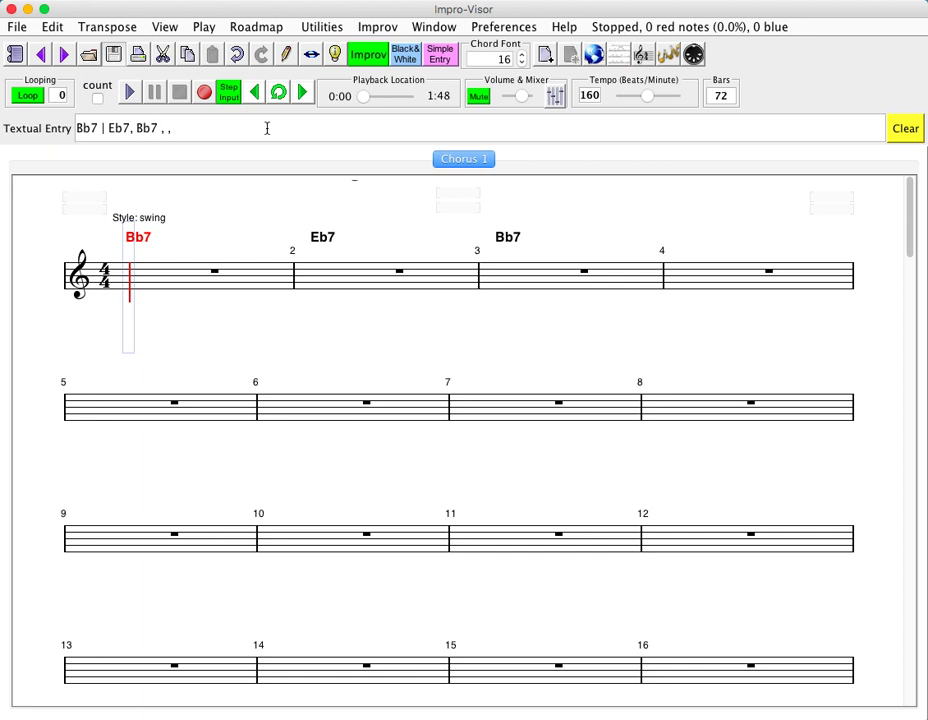
{"action": "type", "text": "Eb7 , , Bb7, , Cm7, F7,"}
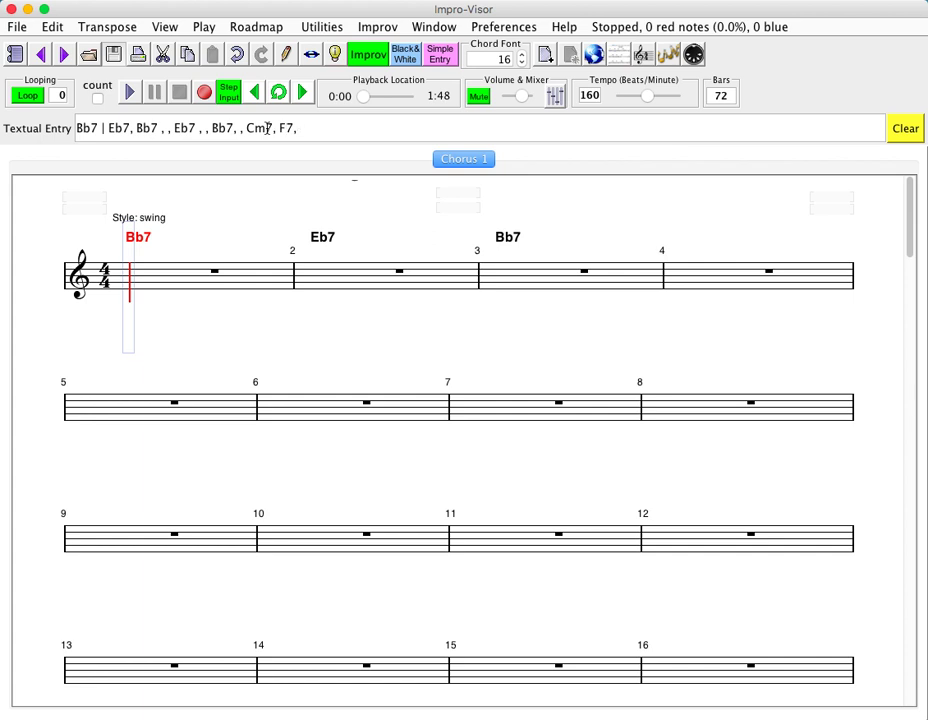
{"action": "type", "text": " Bb7, F7sus"}
{"action": "key", "text": "Return"}
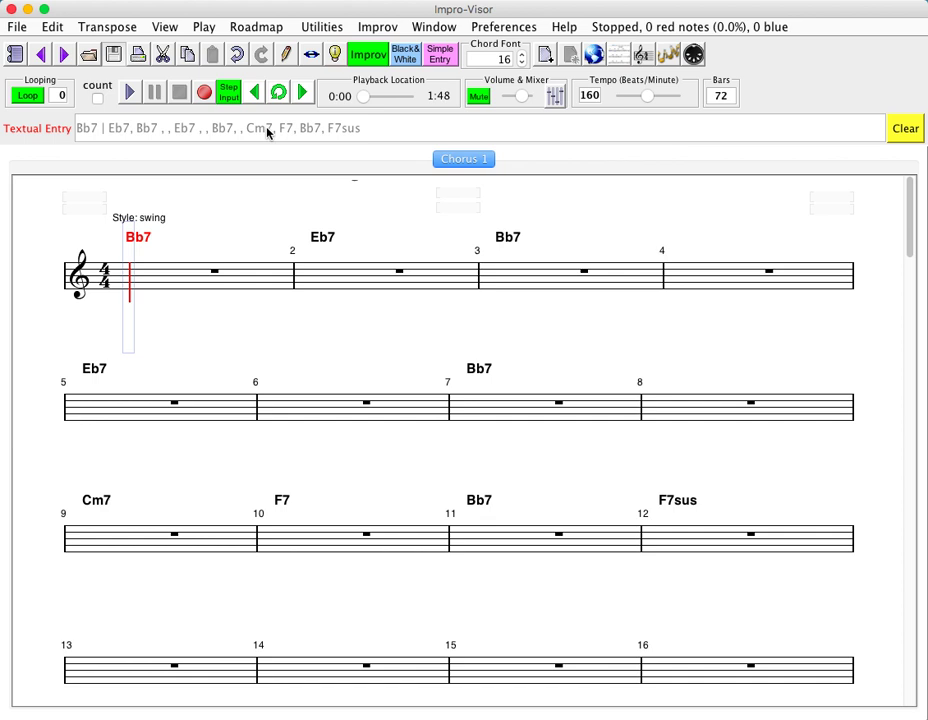
{"action": "key", "text": "XF86AudioRaiseVolume"}
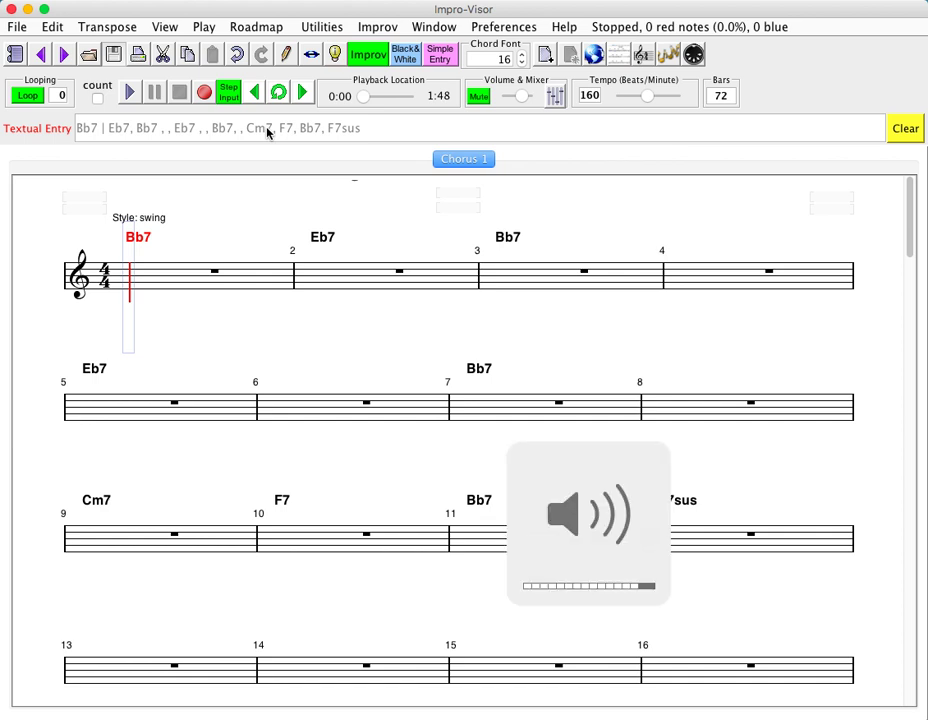
{"action": "key", "text": "Return"}
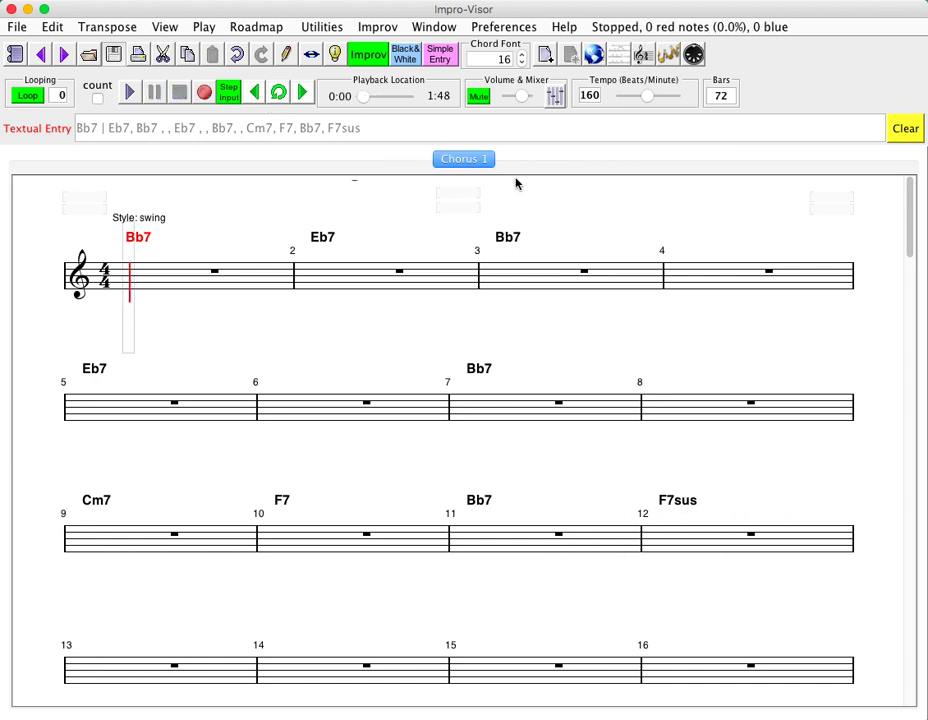
{"action": "left_click", "coordinate": [555, 97]}
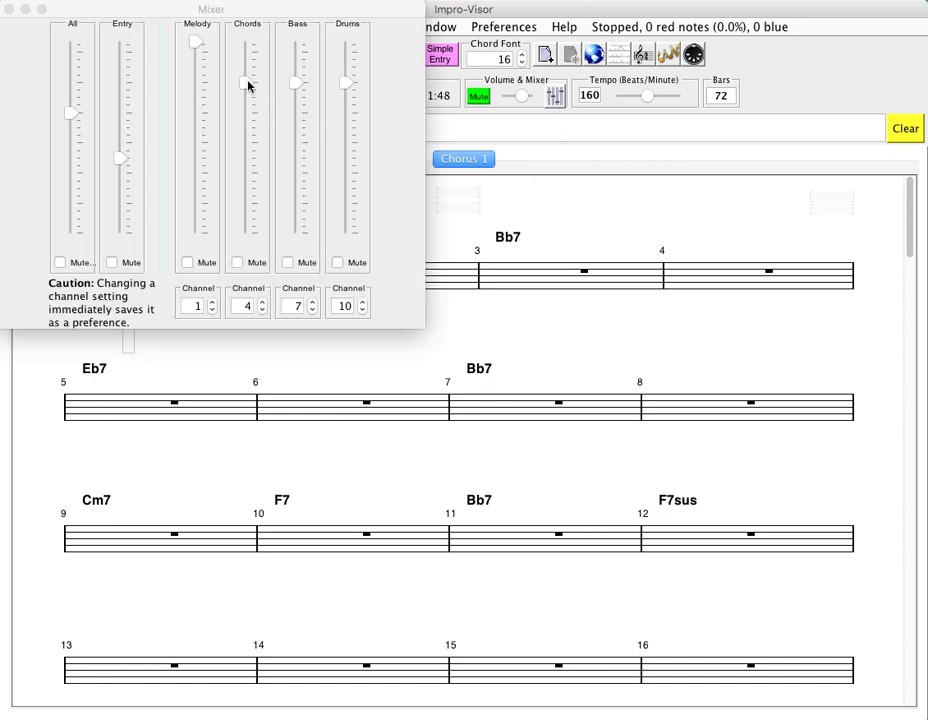
Raise the Bass slider and the Chords slider to maximum in the Mixer, testing with playback
{"action": "left_click_drag", "start_coordinate": [244, 86], "coordinate": [251, 58]}
{"action": "left_click_drag", "start_coordinate": [225, 9], "coordinate": [534, 12]}
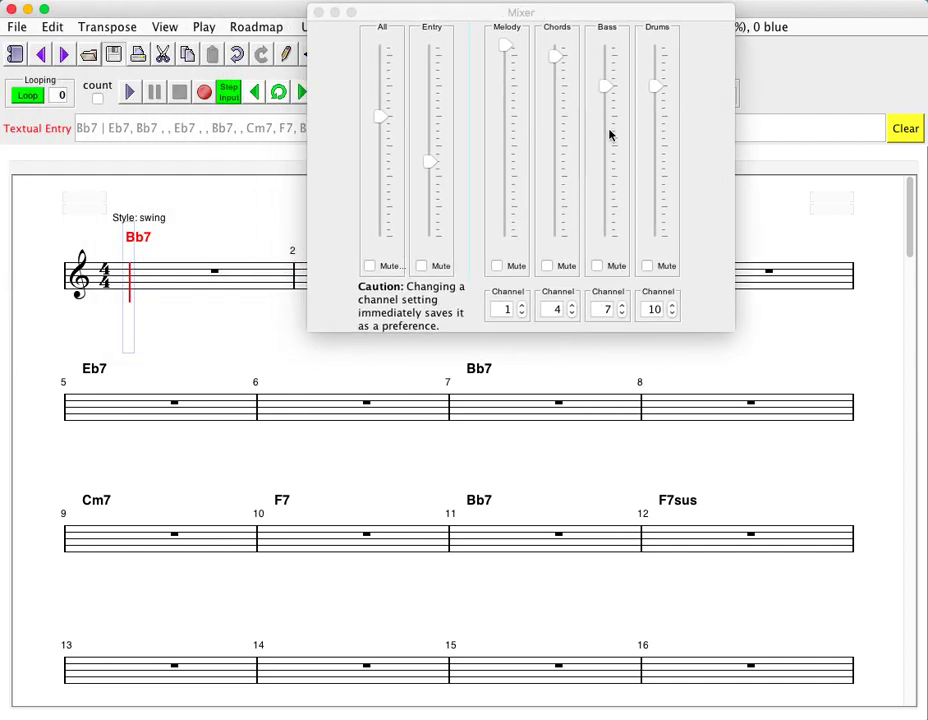
{"action": "left_click_drag", "start_coordinate": [604, 93], "coordinate": [605, 69]}
{"action": "left_click", "coordinate": [129, 92]}
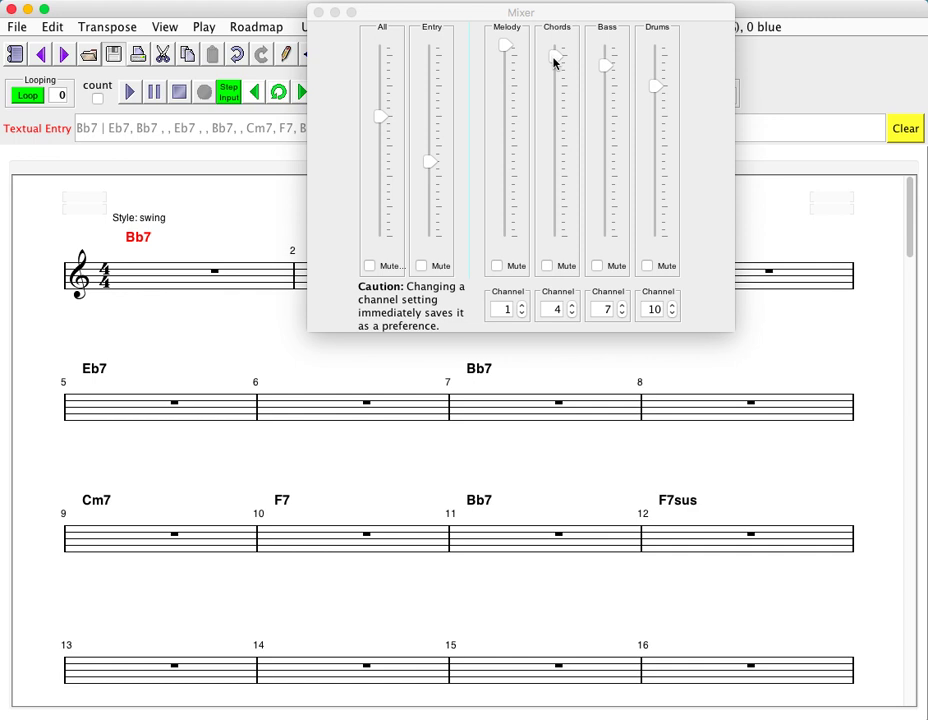
{"action": "left_click_drag", "start_coordinate": [556, 56], "coordinate": [557, 38]}
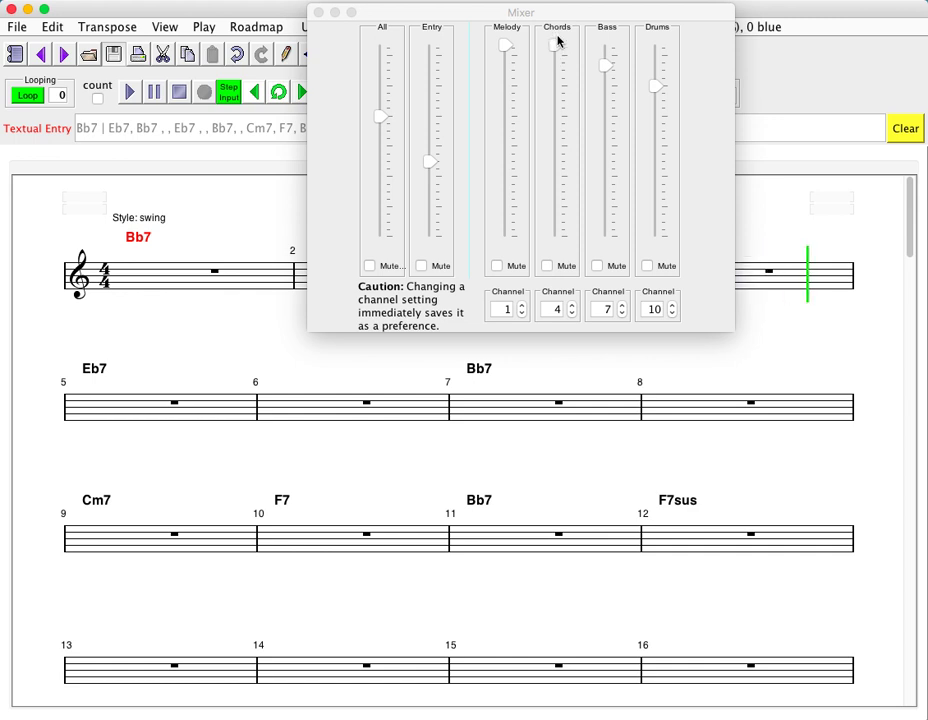
{"action": "key", "text": "XF86AudioRaiseVolume"}
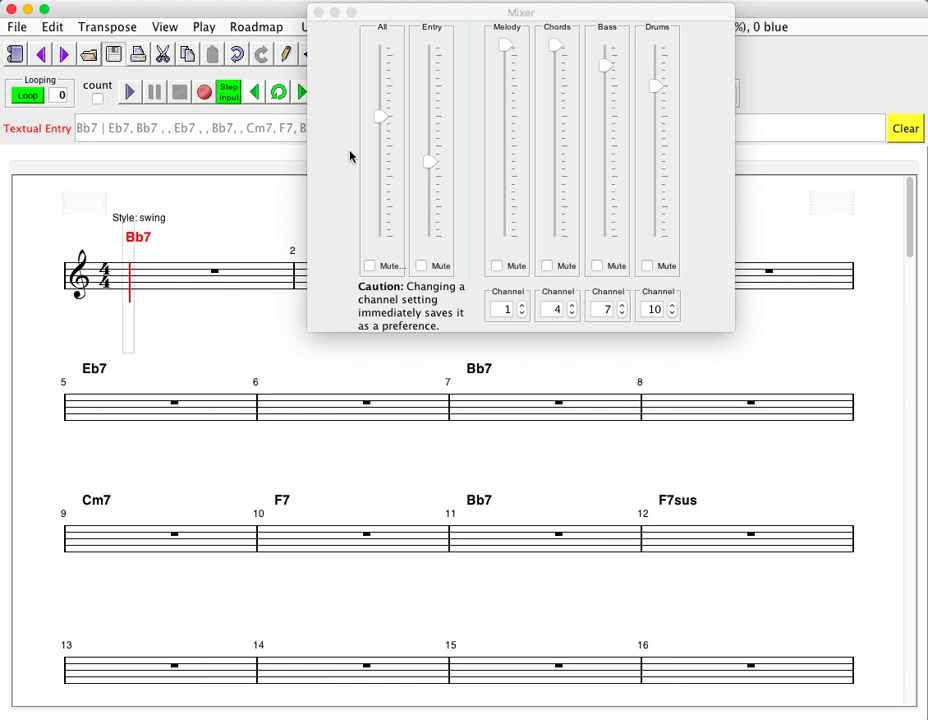
{"action": "left_click", "coordinate": [318, 12]}
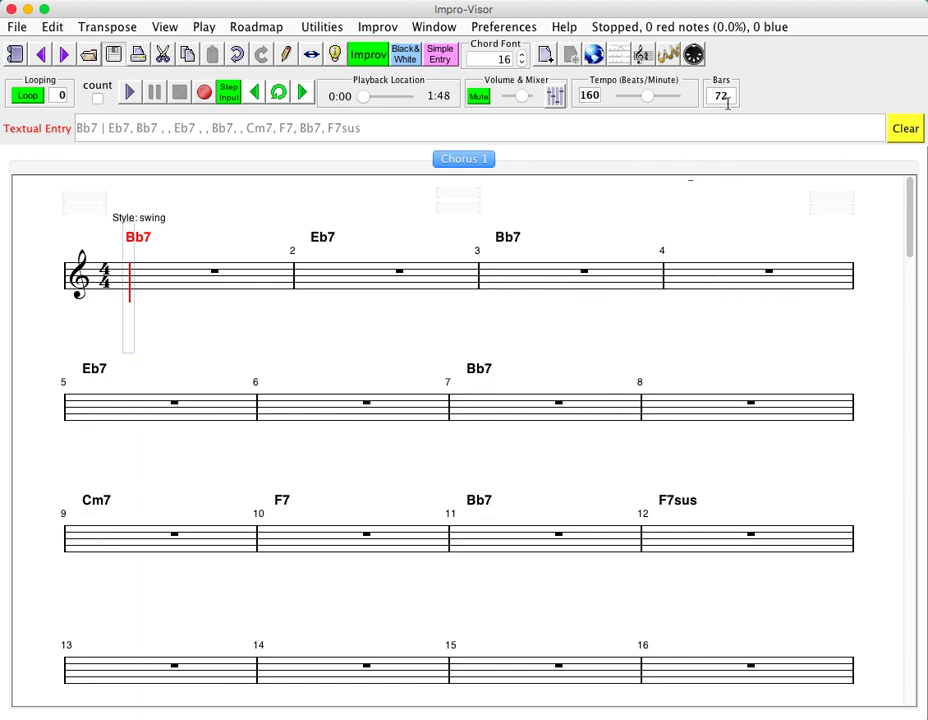
Change the chorus length in the Bars field from 72 to 12
{"action": "key", "text": "BackSpace"}
{"action": "type", "text": "12"}
{"action": "key", "text": "Return"}
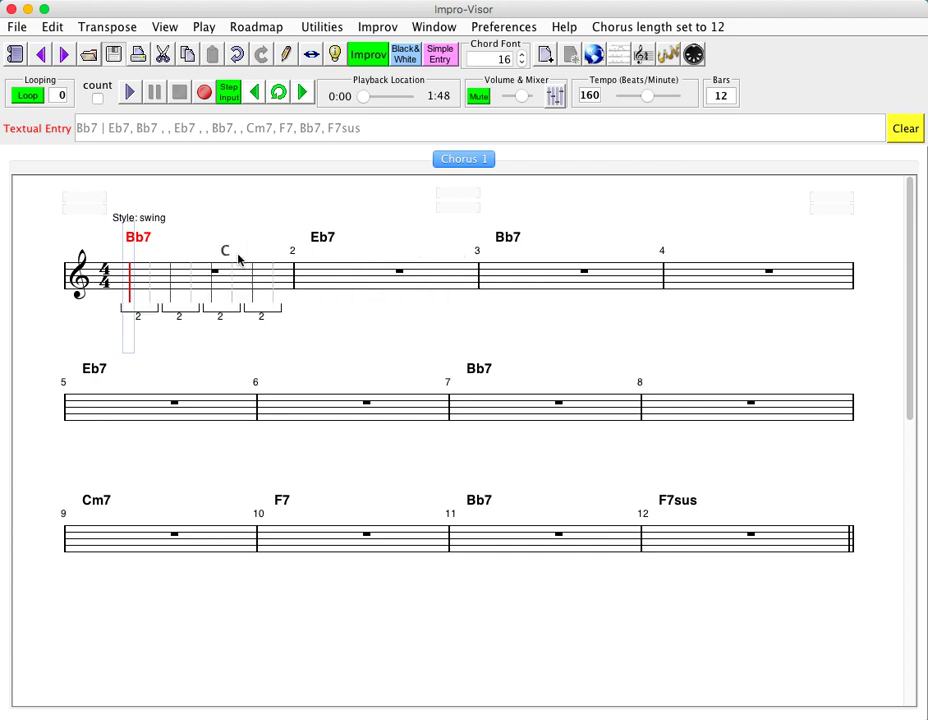
Write a line of eighth notes across bar 1, ending on an Ab eighth note
{"action": "left_click", "coordinate": [130, 285]}
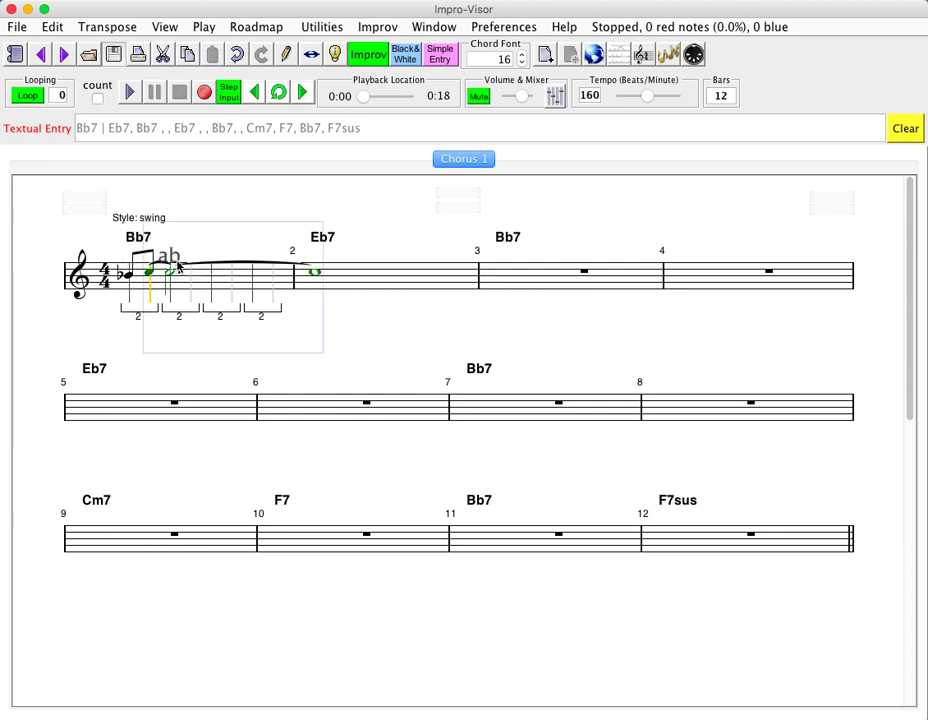
{"action": "left_click", "coordinate": [176, 265]}
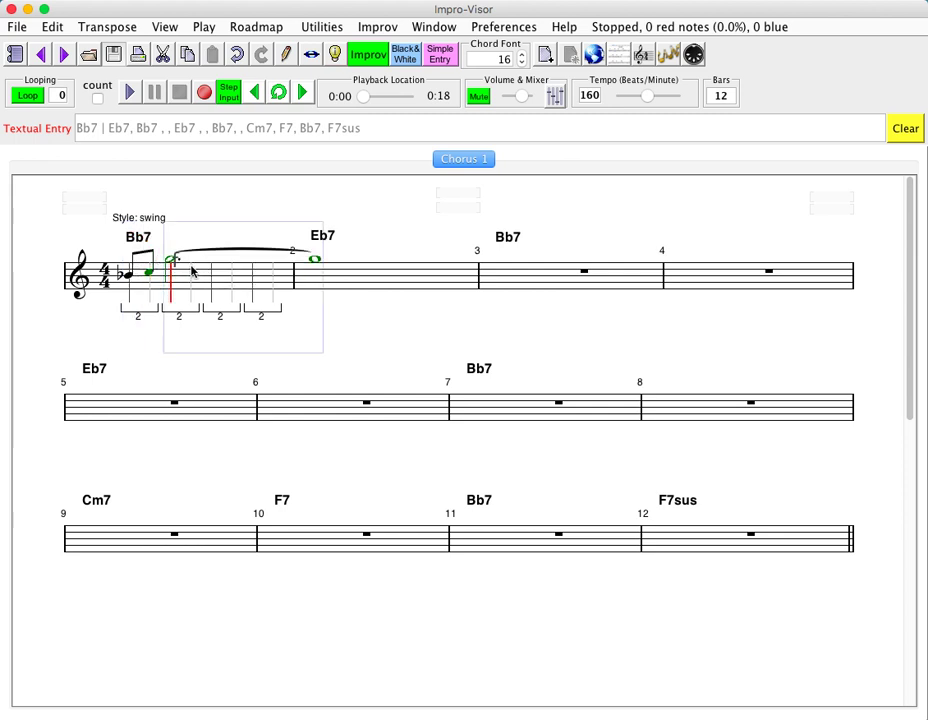
{"action": "left_click", "coordinate": [193, 266]}
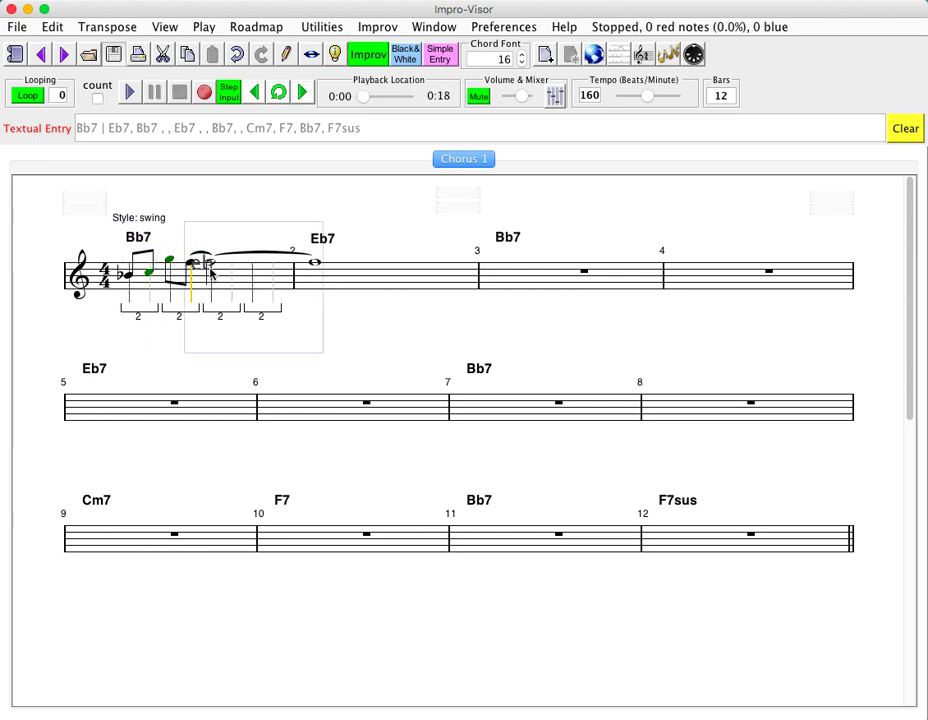
{"action": "left_click", "coordinate": [209, 268]}
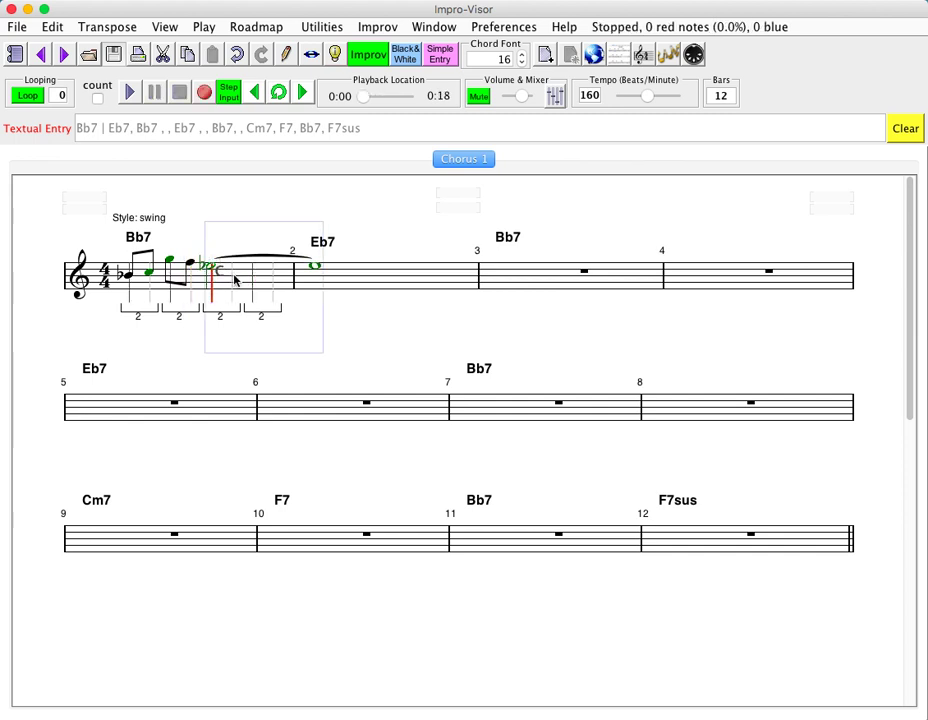
{"action": "left_click", "coordinate": [234, 274]}
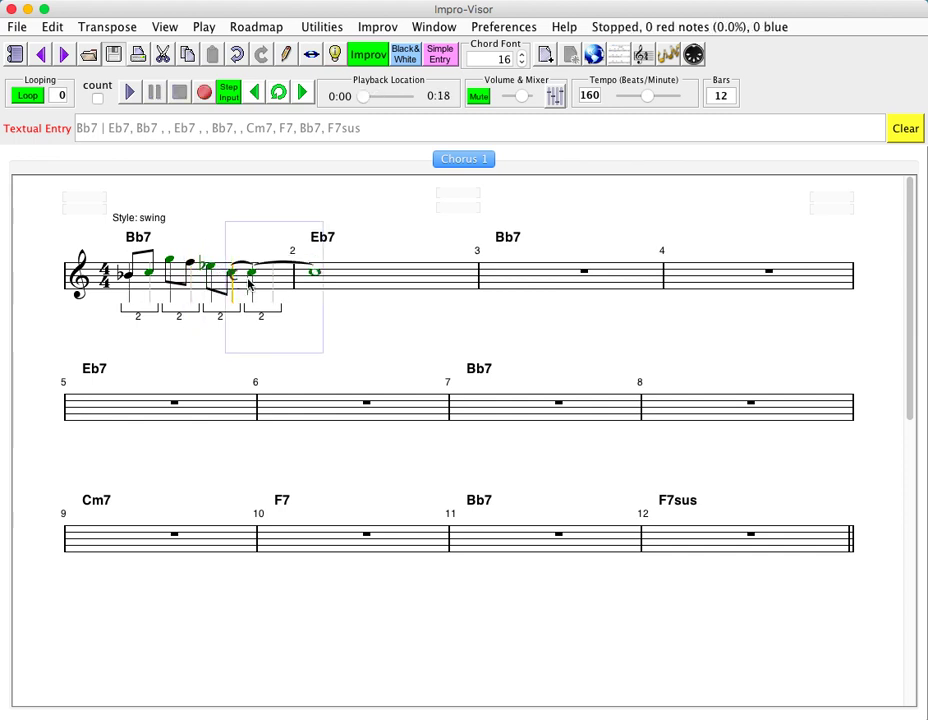
{"action": "left_click", "coordinate": [249, 284]}
{"action": "left_click", "coordinate": [250, 286]}
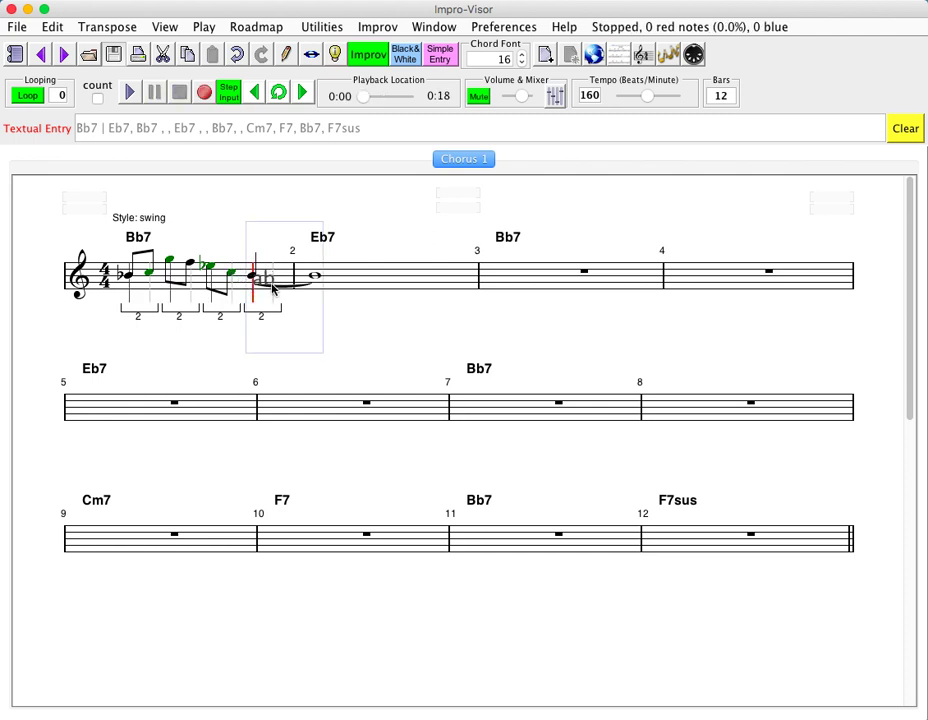
{"action": "left_click", "coordinate": [272, 288]}
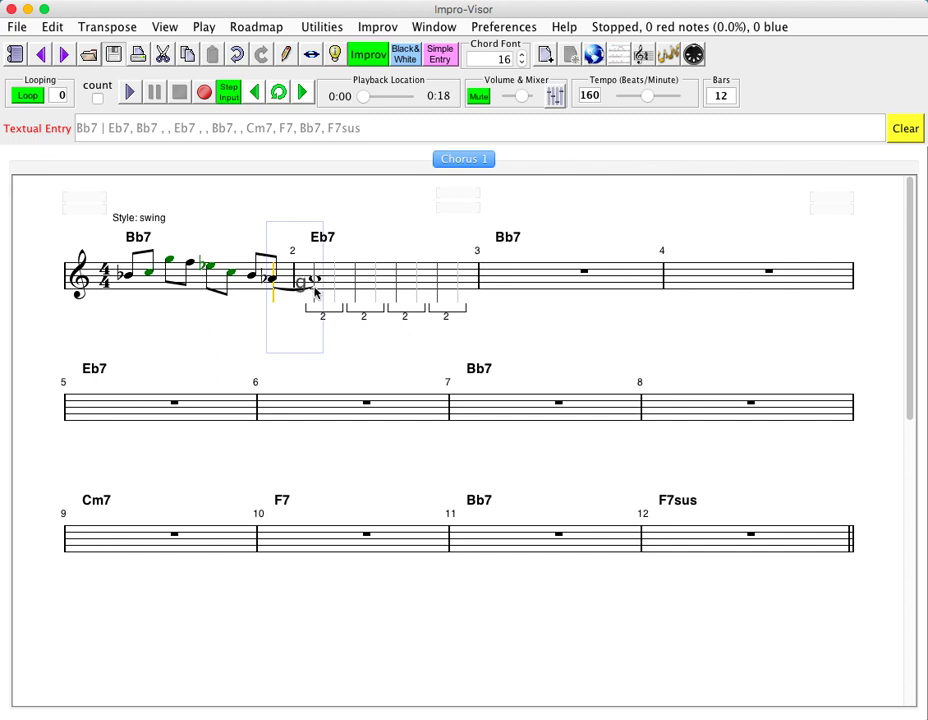
Add the first note of bar 2 over Eb7 and play the melody back
{"action": "left_click", "coordinate": [315, 288]}
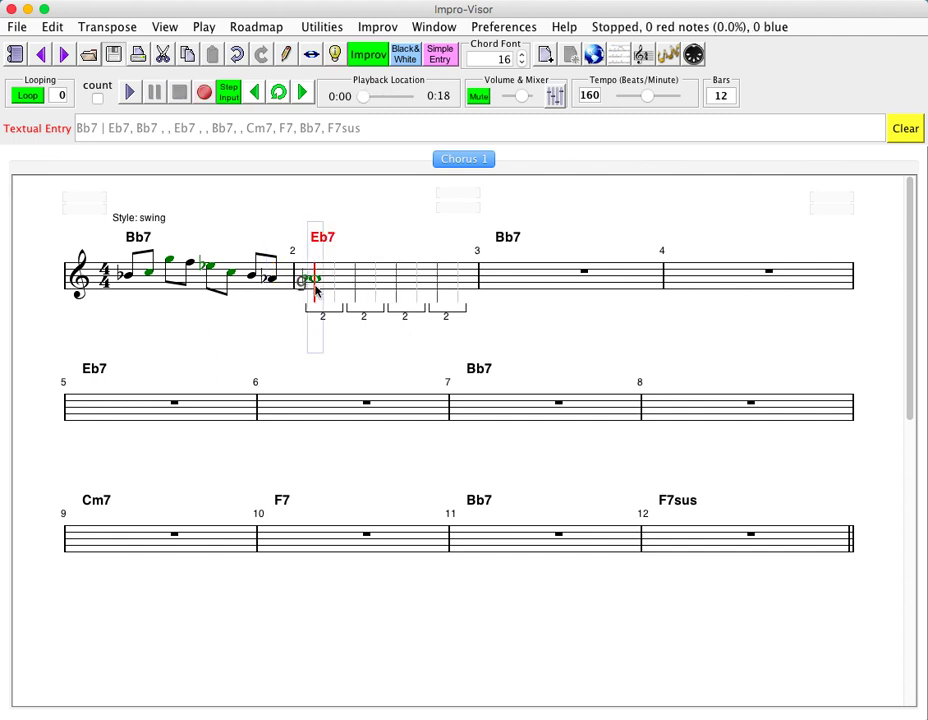
{"action": "left_click", "coordinate": [315, 288]}
{"action": "key", "text": "shift+Return"}
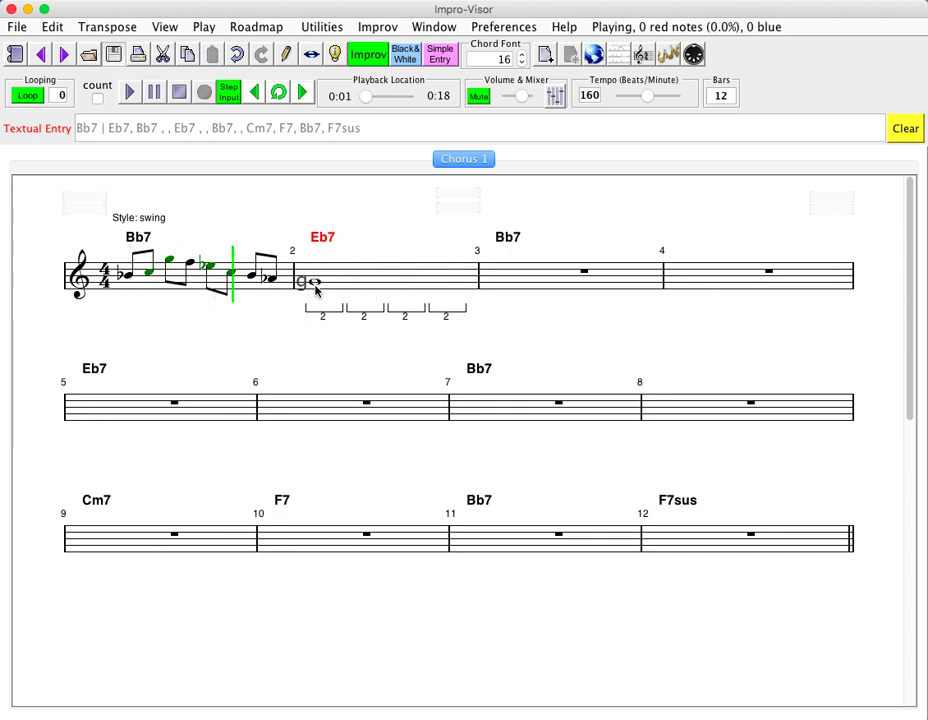
{"action": "left_click", "coordinate": [315, 288]}
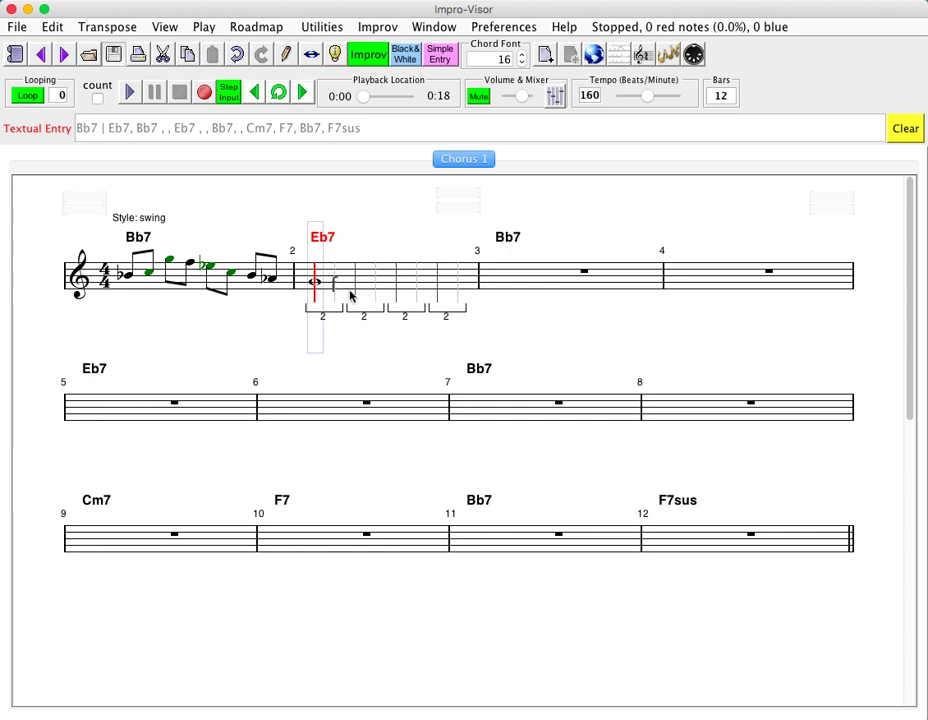
Set bar 2 to triplet subdivision, enter triplet eighth notes over Eb7, and play back
{"action": "left_click", "coordinate": [458, 293], "text": "shift"}
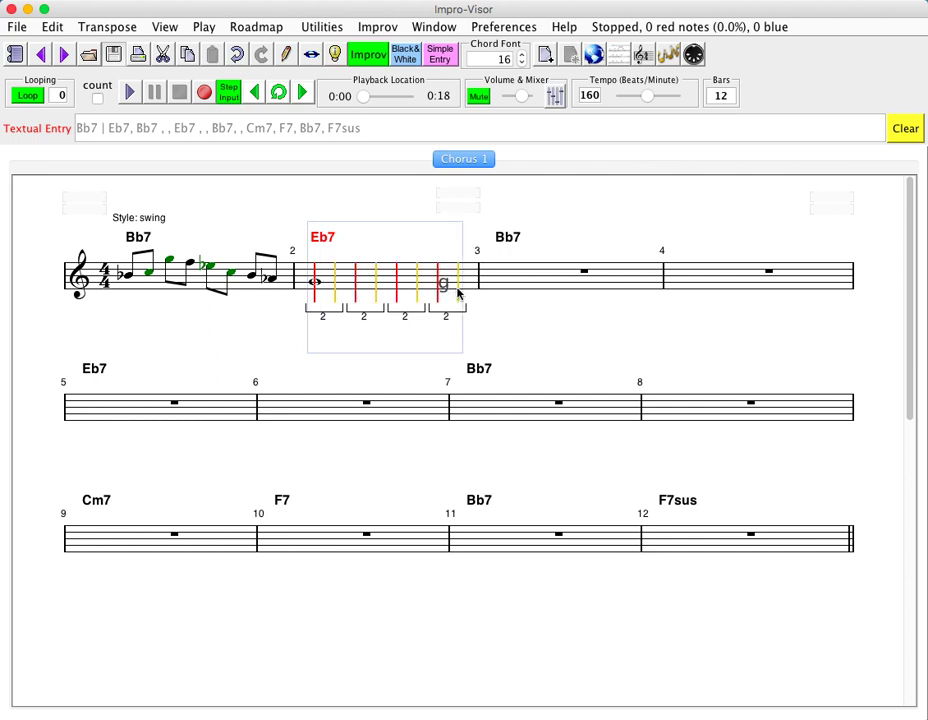
{"action": "key", "text": "3"}
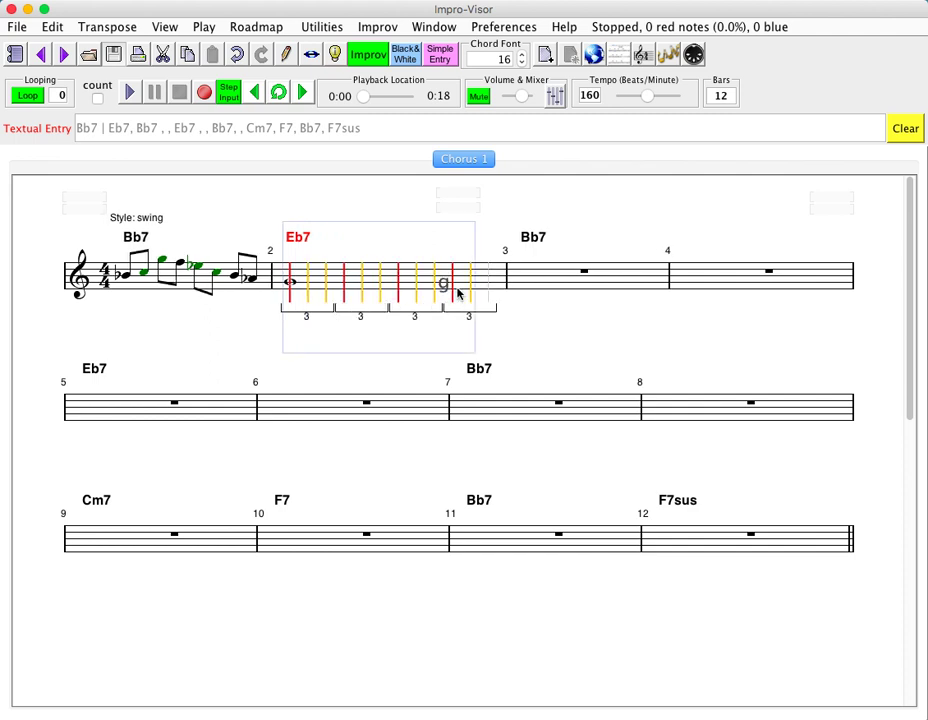
{"action": "left_click", "coordinate": [313, 287]}
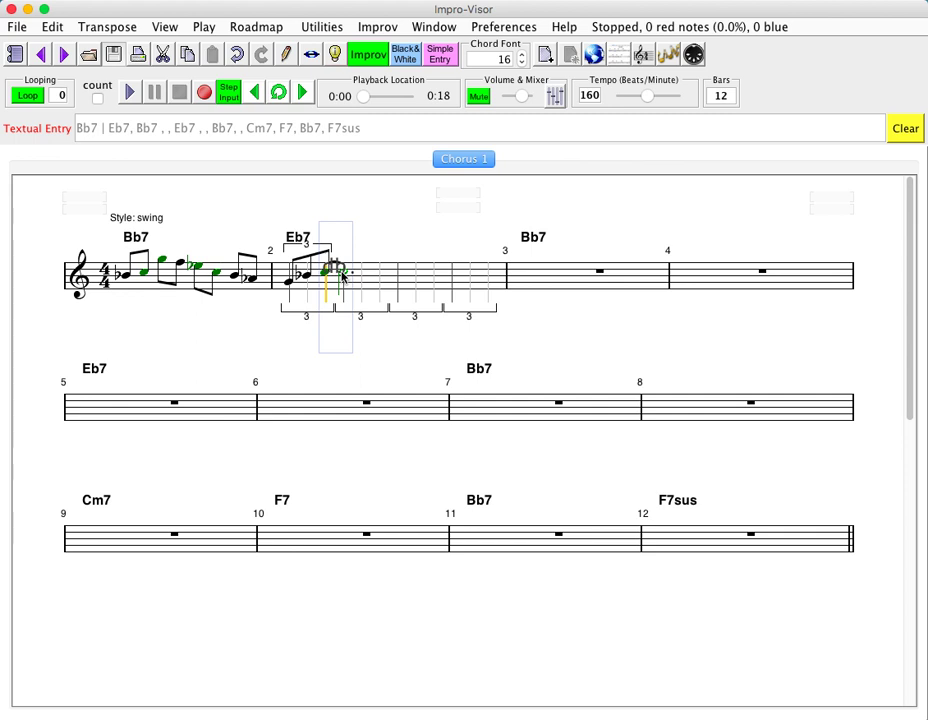
{"action": "left_click", "coordinate": [358, 272]}
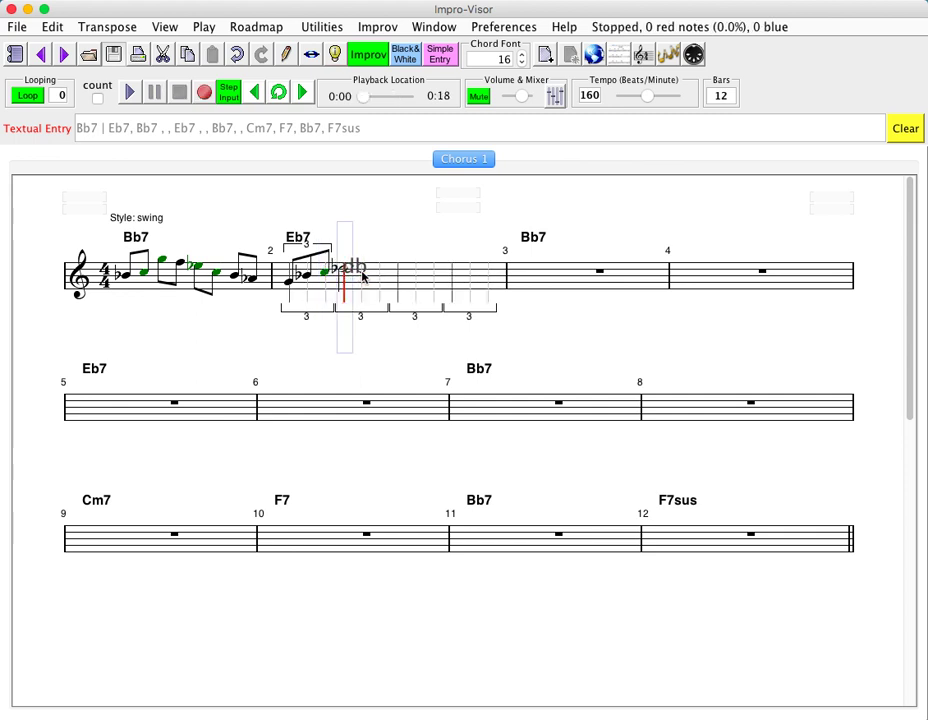
{"action": "left_click", "coordinate": [360, 273]}
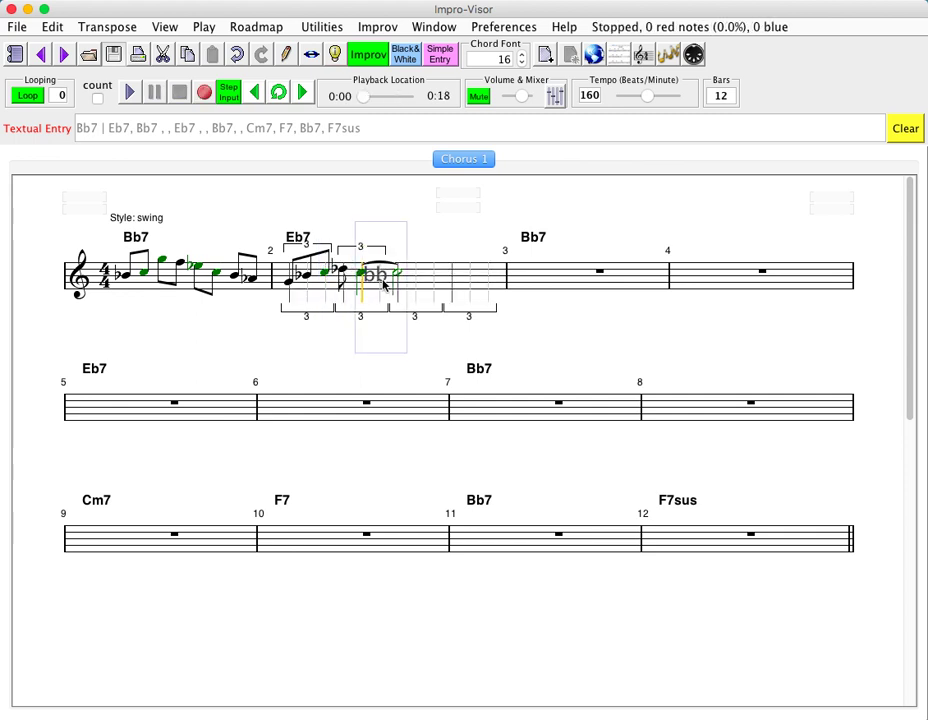
{"action": "left_click", "coordinate": [383, 283]}
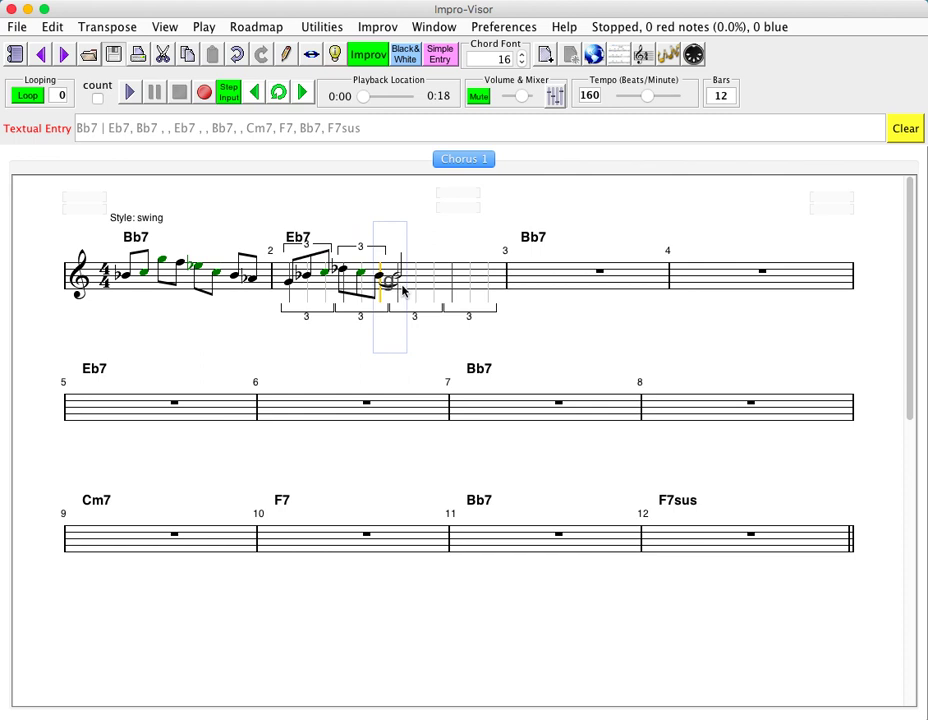
{"action": "left_click", "coordinate": [401, 284]}
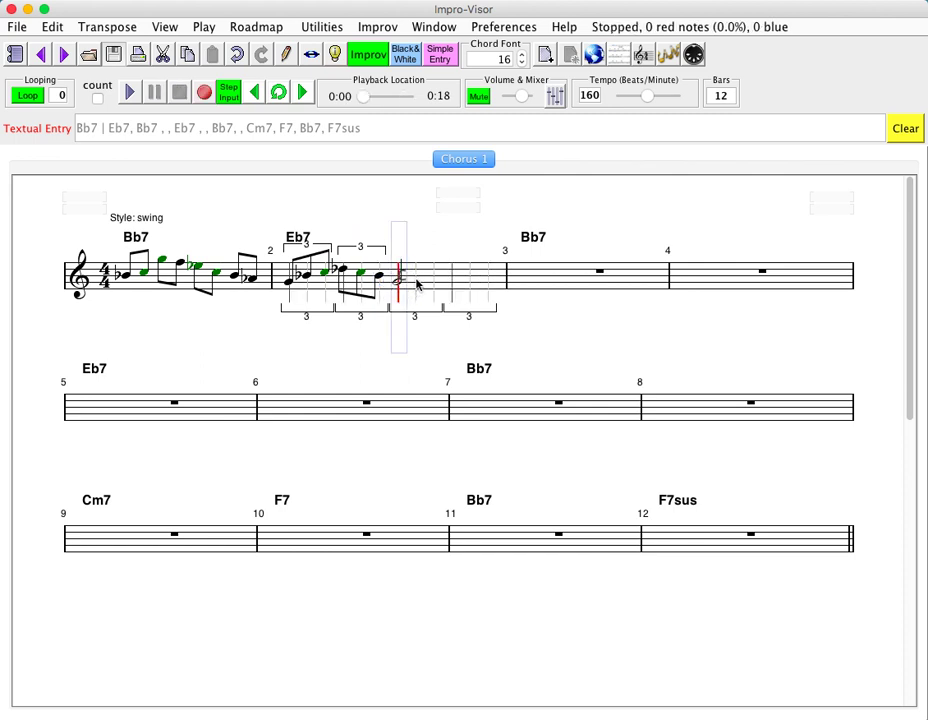
{"action": "left_click", "coordinate": [417, 285]}
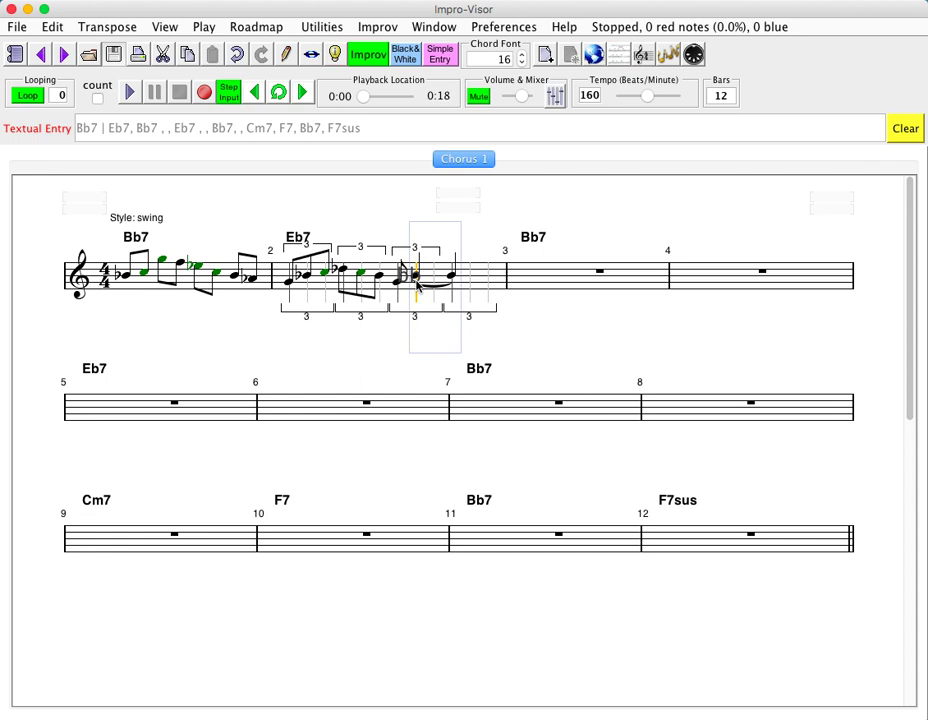
{"action": "key", "text": "shift+Return"}
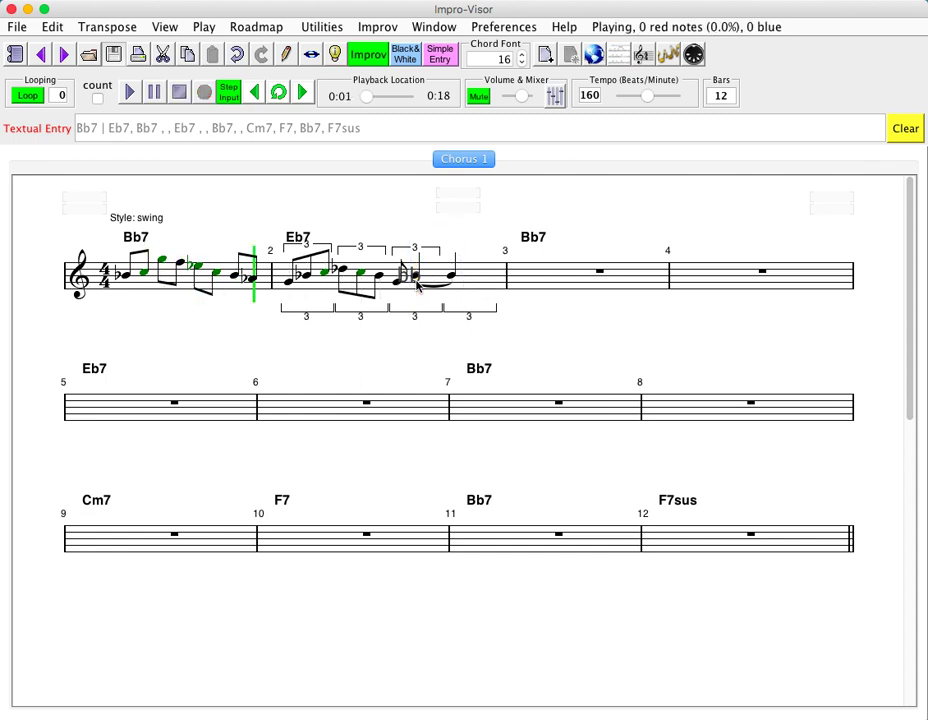
{"action": "left_click", "coordinate": [417, 285]}
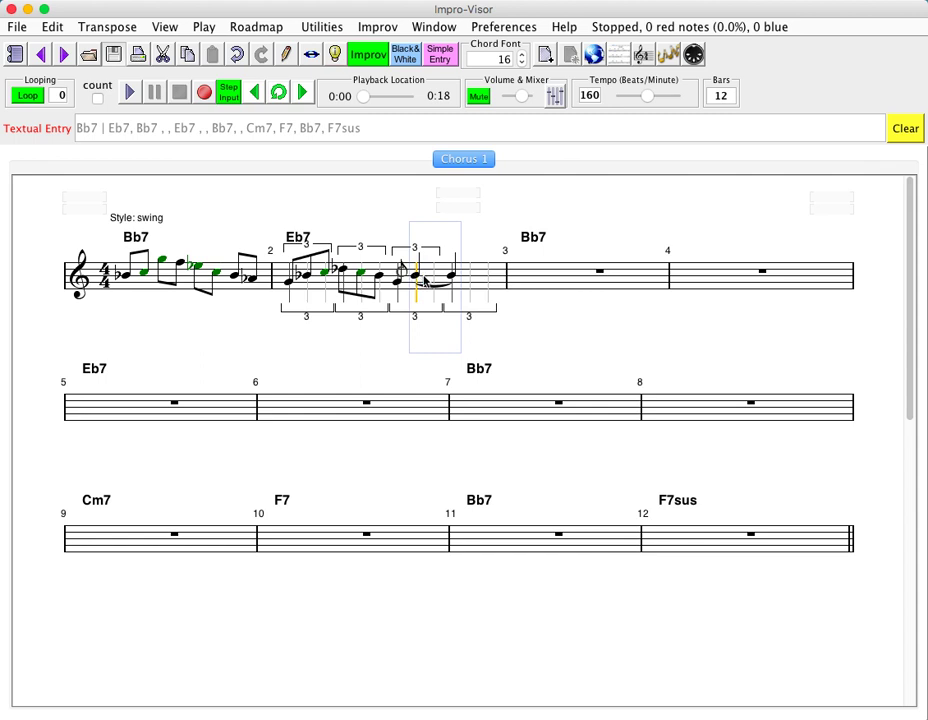
Lengthen bar 2's last note, delete the tied note at bar 3's start, and replay
{"action": "left_click_drag", "start_coordinate": [415, 280], "coordinate": [432, 282]}
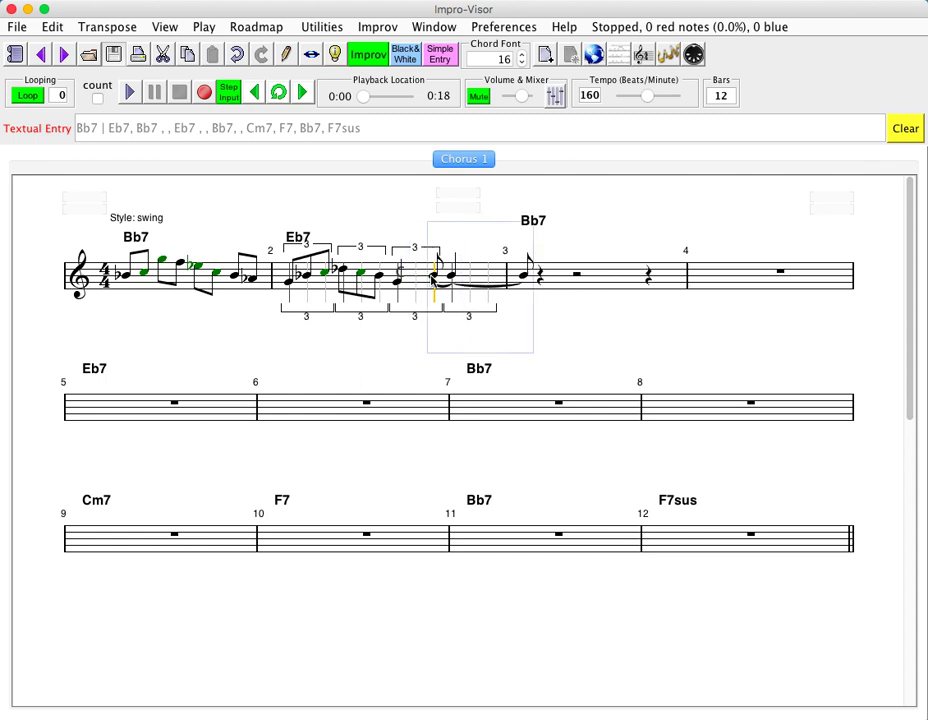
{"action": "key", "text": "Return"}
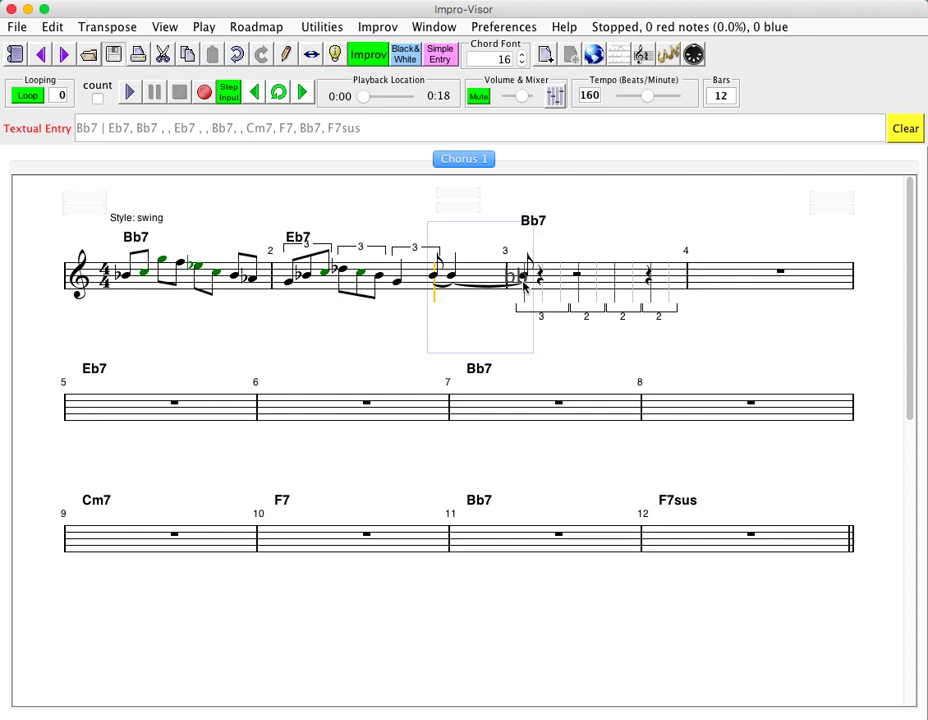
{"action": "left_click", "coordinate": [523, 287]}
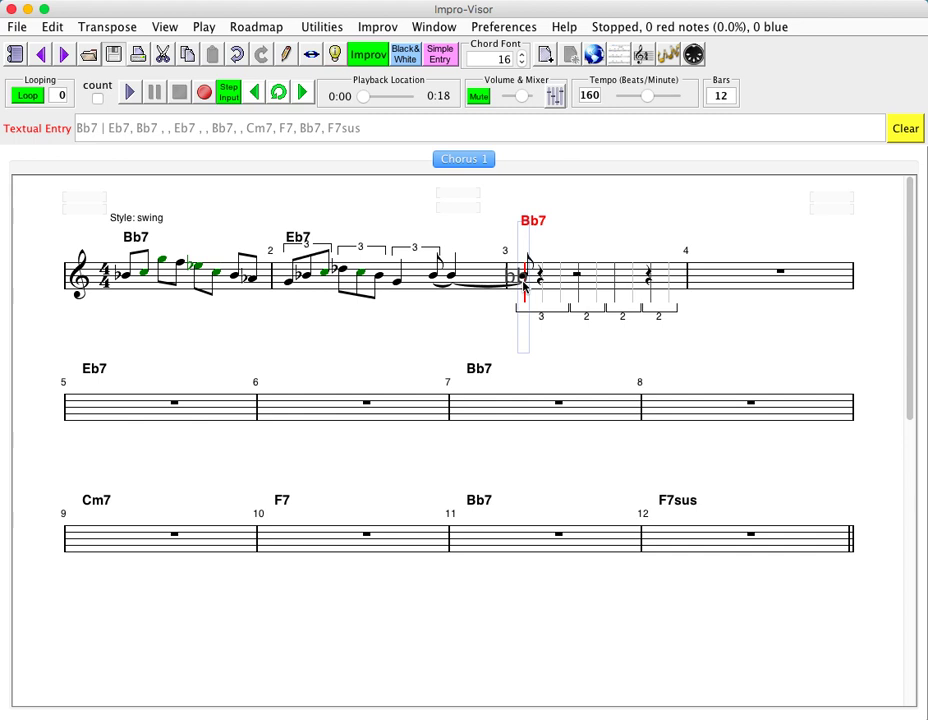
{"action": "key", "text": "Delete"}
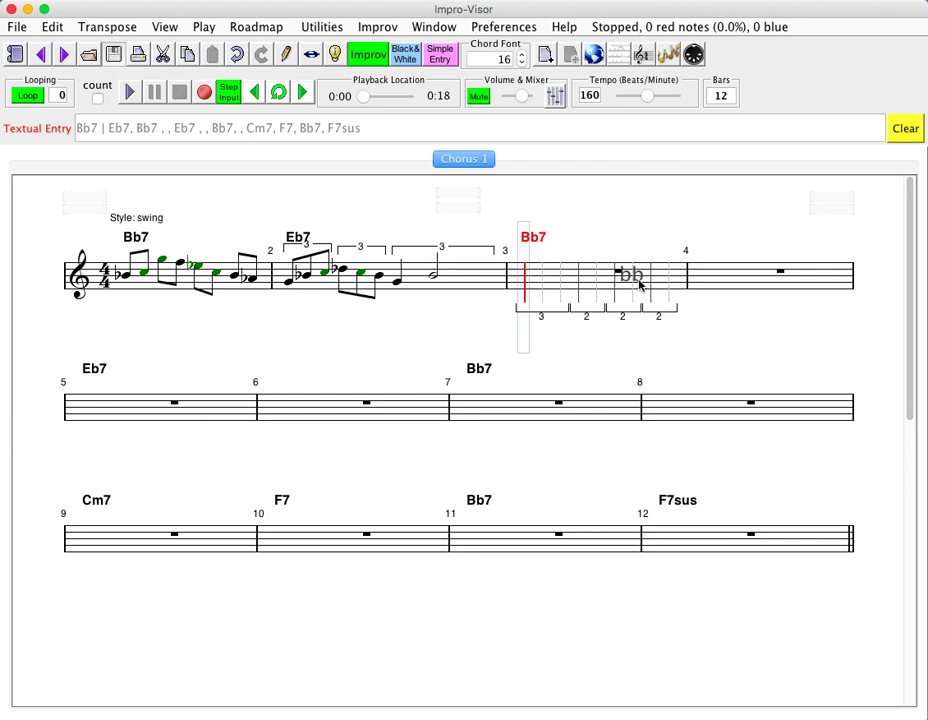
{"action": "key", "text": "Return"}
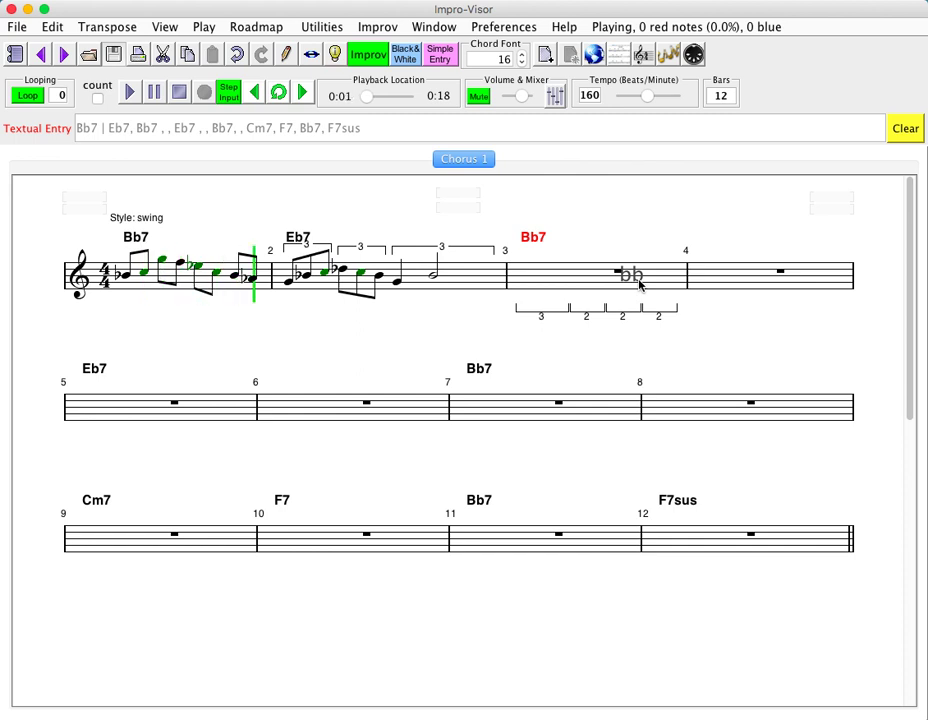
{"action": "key", "text": "Escape"}
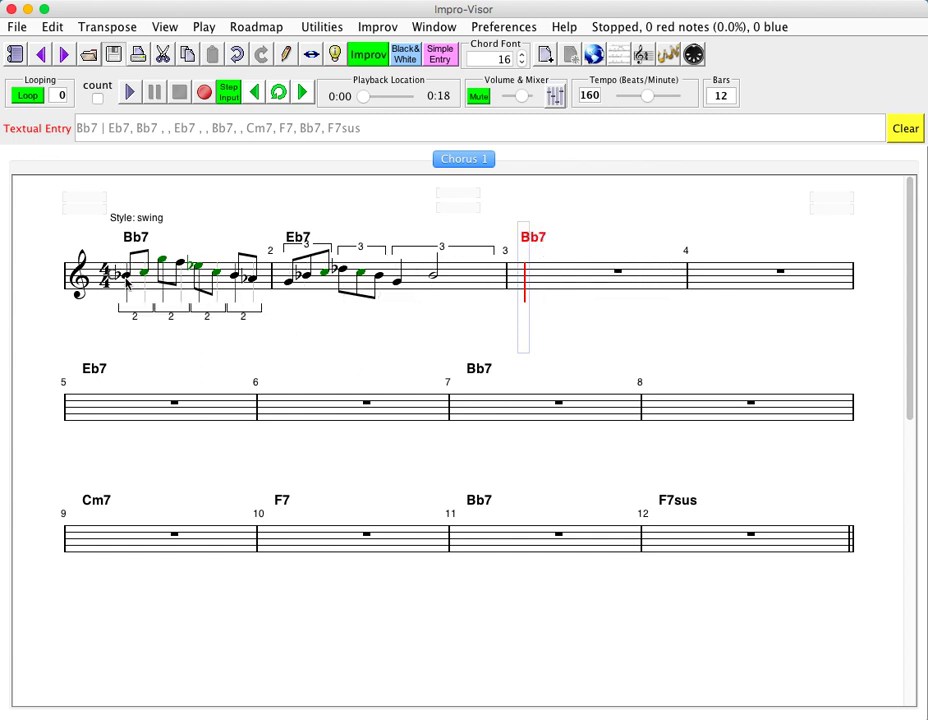
Copy bar 1's eighth-note phrase and paste it at the start of bar 3 over Bb7
{"action": "left_click", "coordinate": [127, 283]}
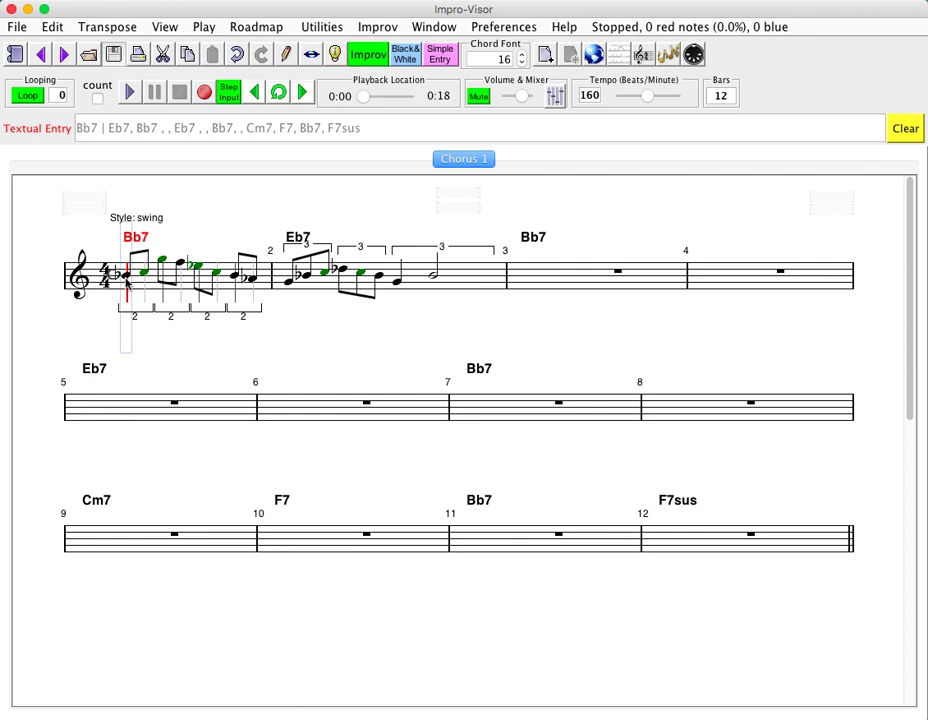
{"action": "left_click", "coordinate": [258, 290], "text": "shift"}
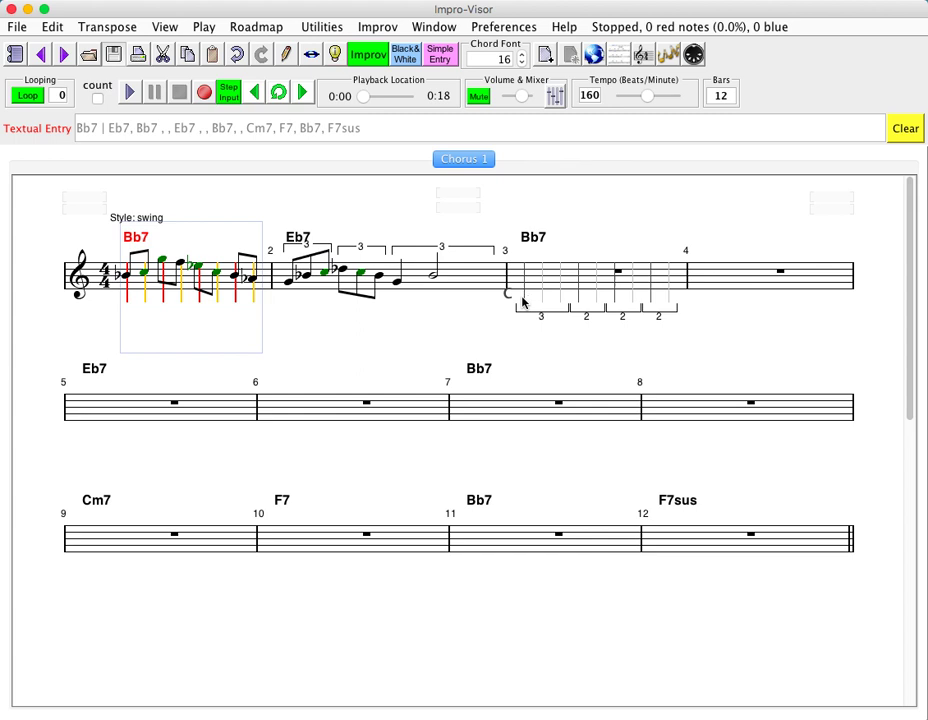
{"action": "left_click", "coordinate": [522, 302], "text": "shift"}
{"action": "left_click", "coordinate": [522, 302]}
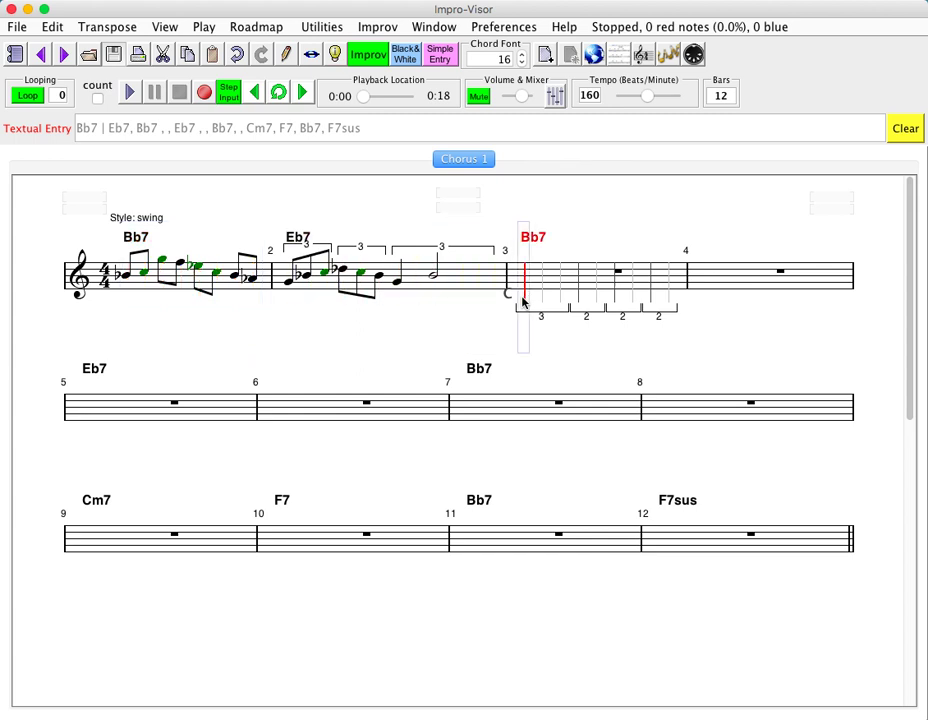
{"action": "key", "text": "Return"}
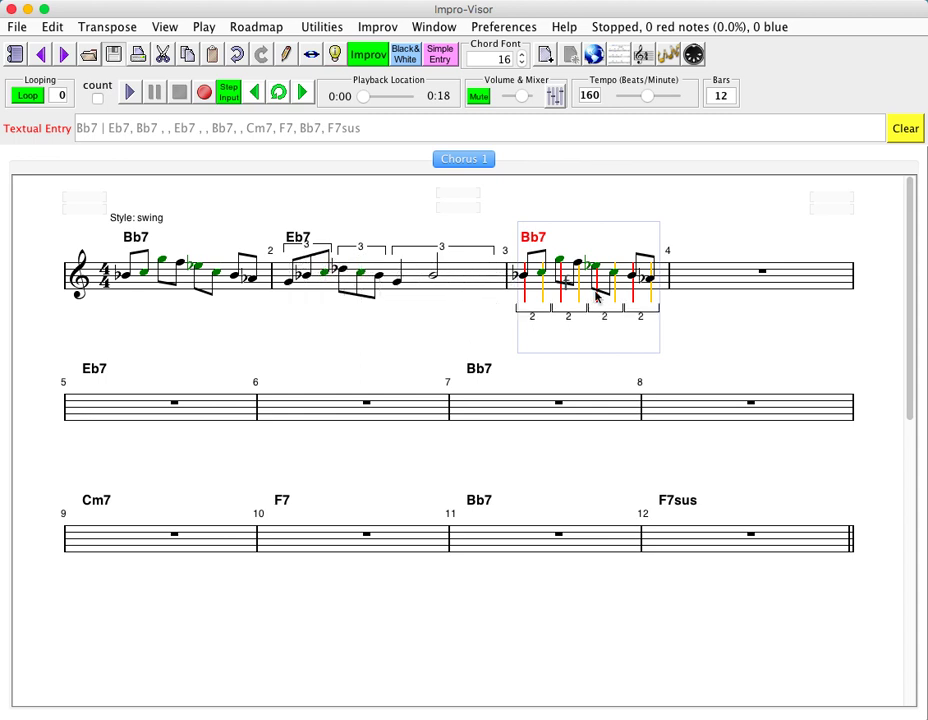
Enter notes on beats 1, 3 and 4 of bar 4, then play back bars 3–4
{"action": "left_click", "coordinate": [684, 289]}
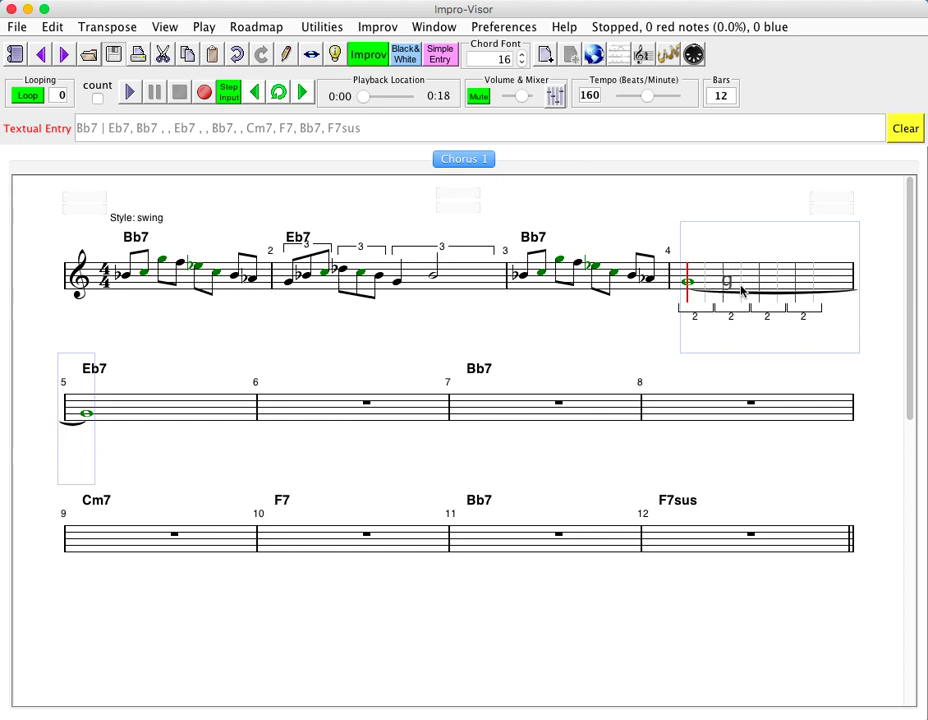
{"action": "left_click", "coordinate": [741, 289]}
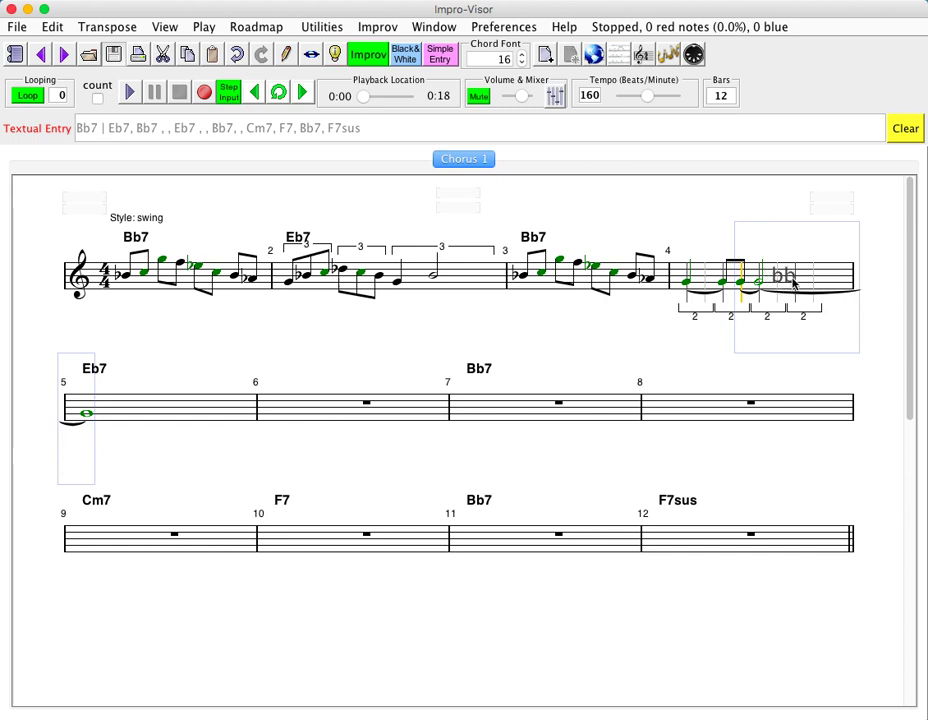
{"action": "left_click", "coordinate": [797, 282]}
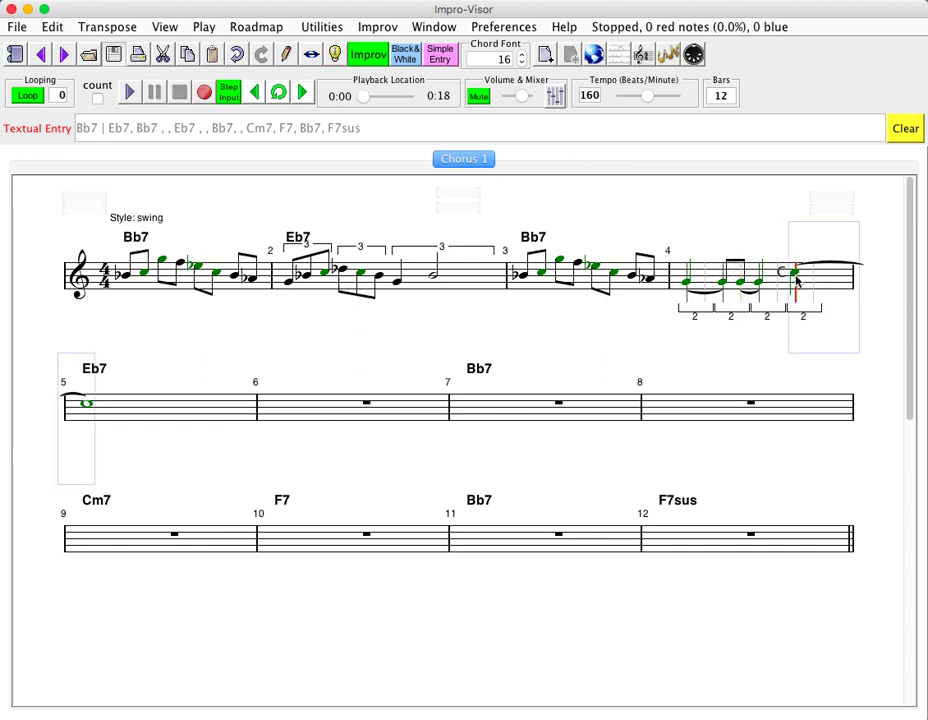
{"action": "left_click", "coordinate": [529, 281], "text": "shift"}
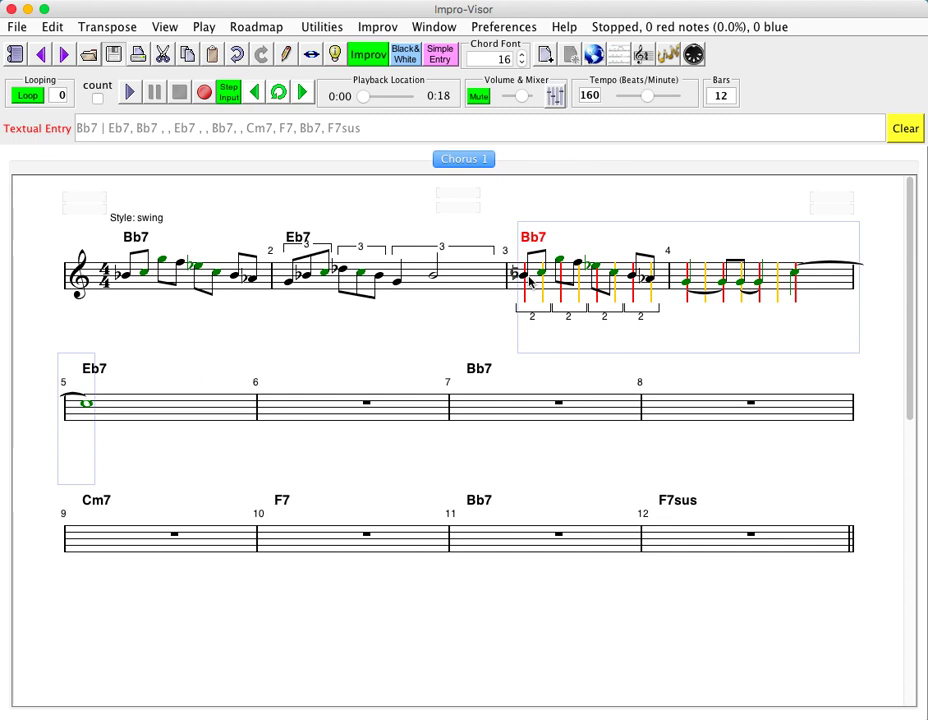
{"action": "key", "text": "Return"}
Delete the note tied over into bar 5 and replay the melody
{"action": "left_click", "coordinate": [87, 422]}
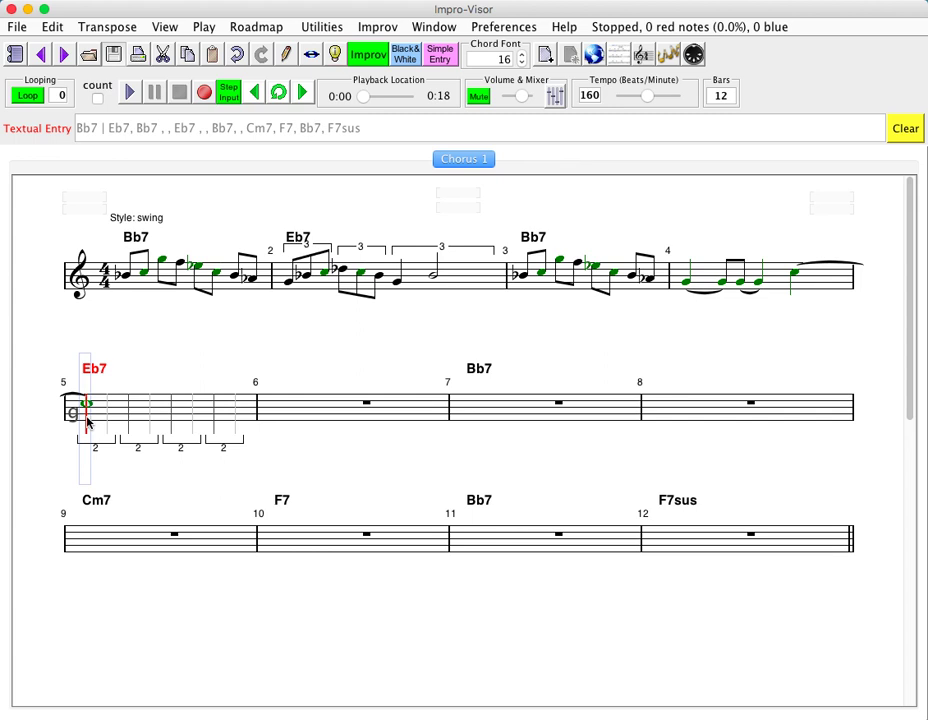
{"action": "key", "text": "Delete"}
{"action": "key", "text": "Return"}
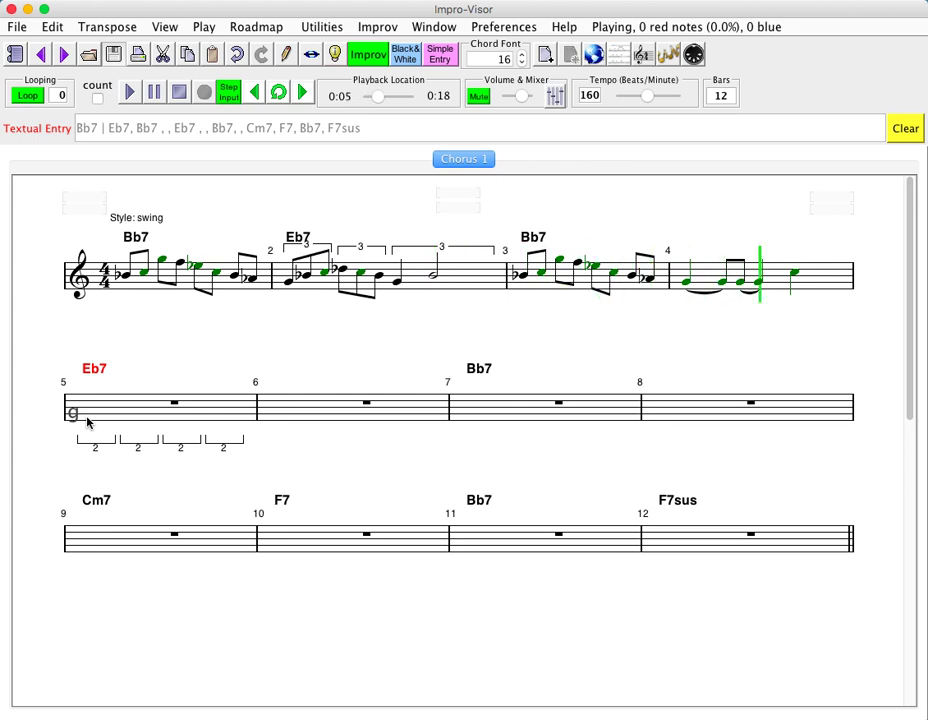
{"action": "left_click", "coordinate": [87, 422]}
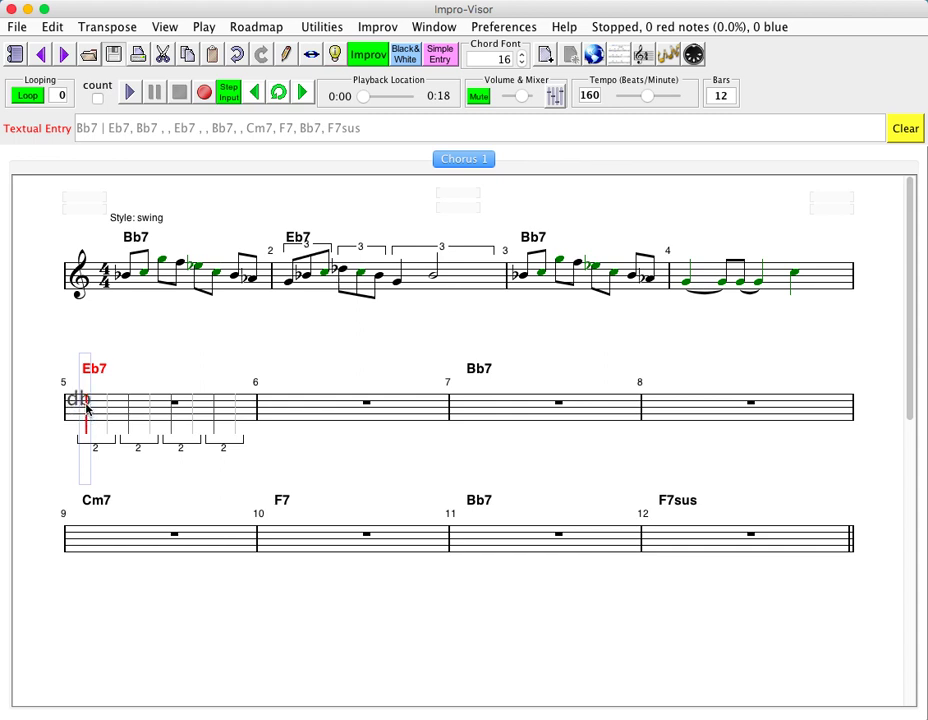
Enter an eighth-note line with a Bb across bar 5, tying the last note into bar 6
{"action": "left_click", "coordinate": [87, 408]}
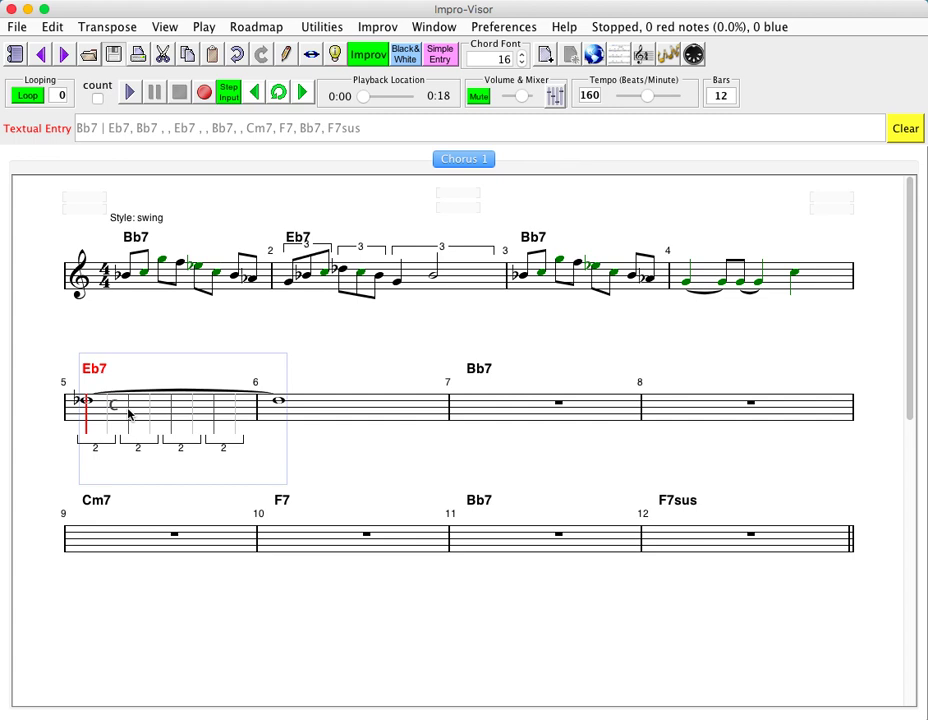
{"action": "left_click", "coordinate": [130, 412]}
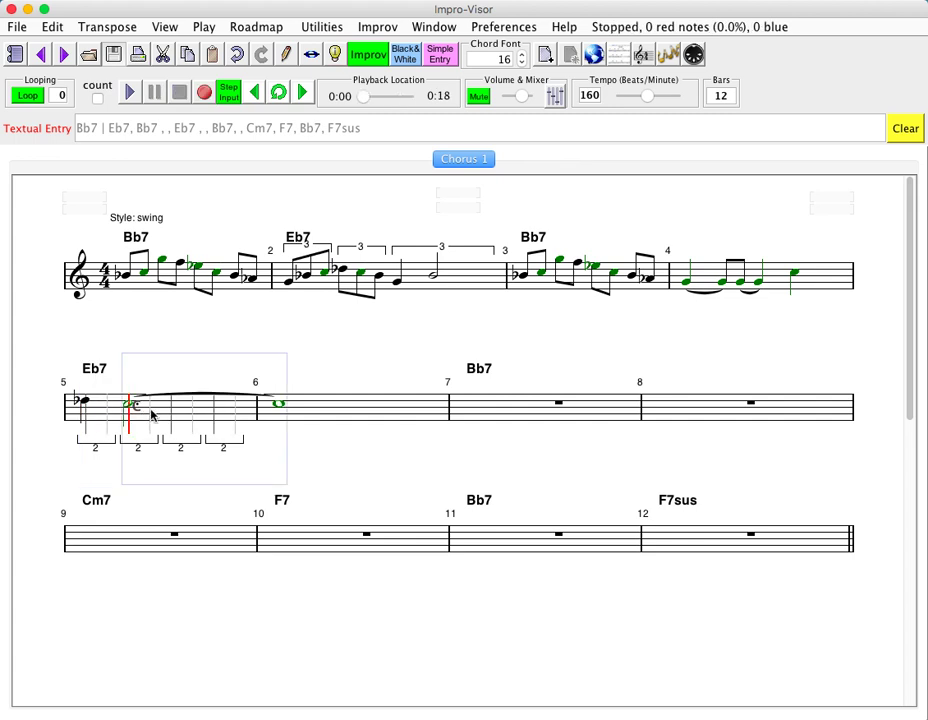
{"action": "left_click", "coordinate": [151, 414]}
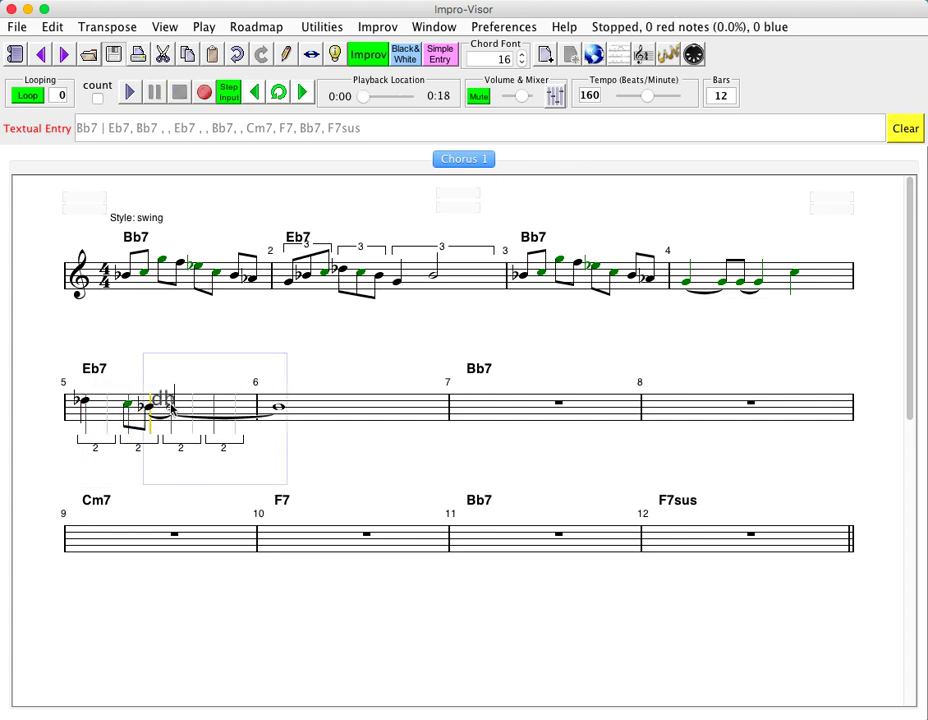
{"action": "left_click", "coordinate": [172, 408]}
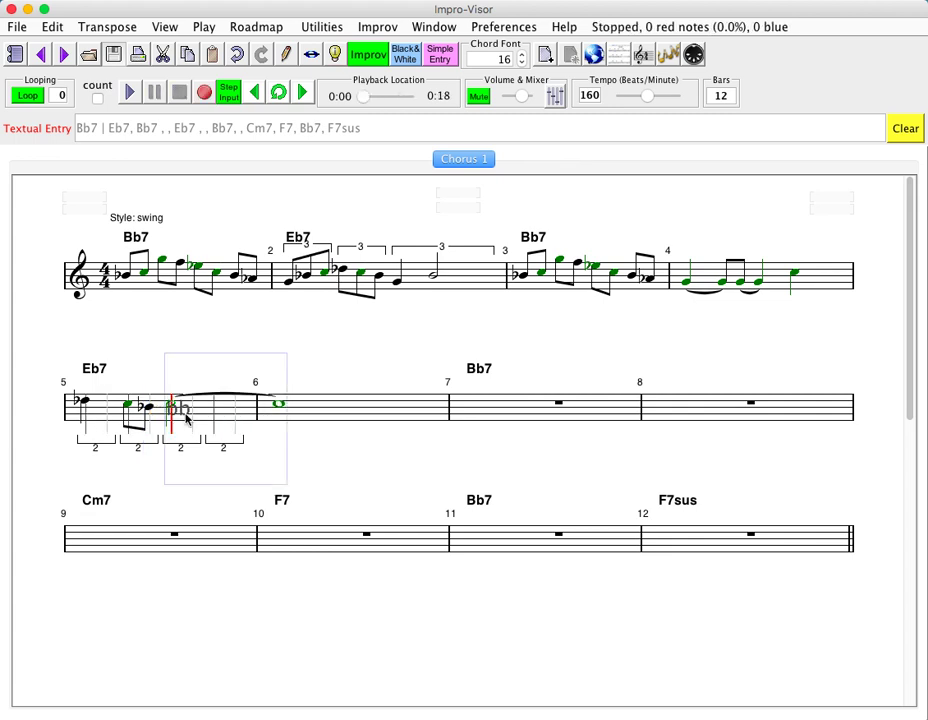
{"action": "left_click", "coordinate": [193, 416]}
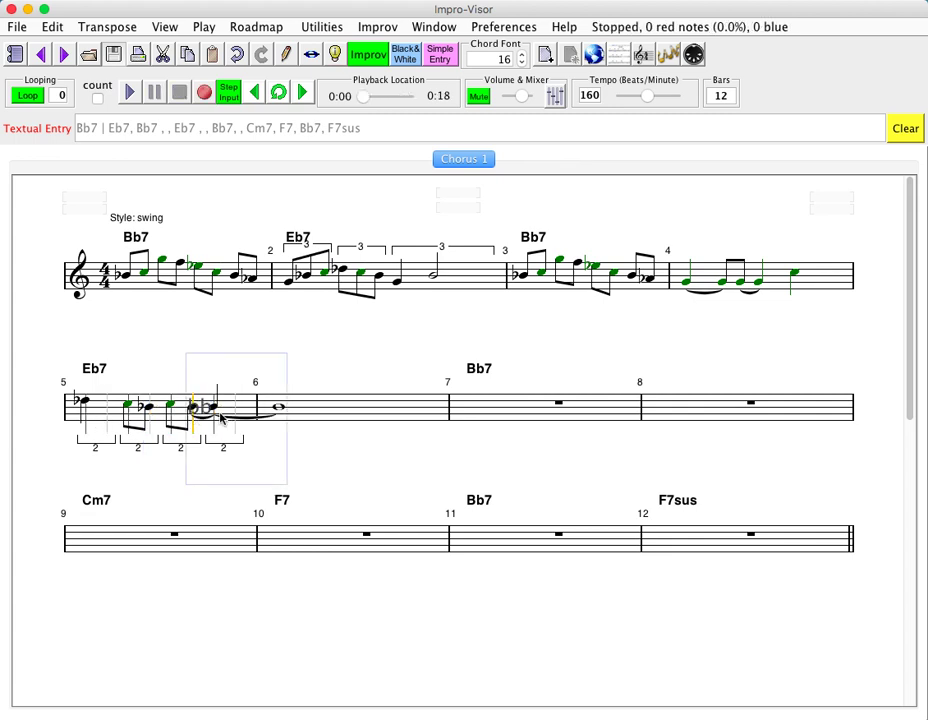
{"action": "left_click", "coordinate": [278, 423]}
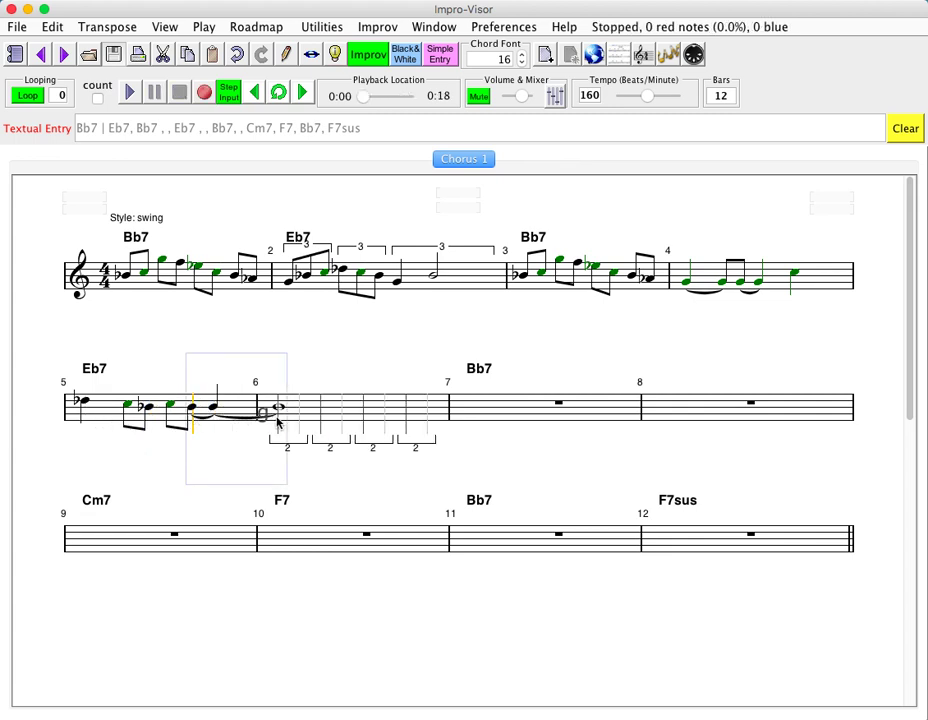
Add a flat note after bar 6's first note and play back bars 5–6
{"action": "left_click", "coordinate": [279, 410]}
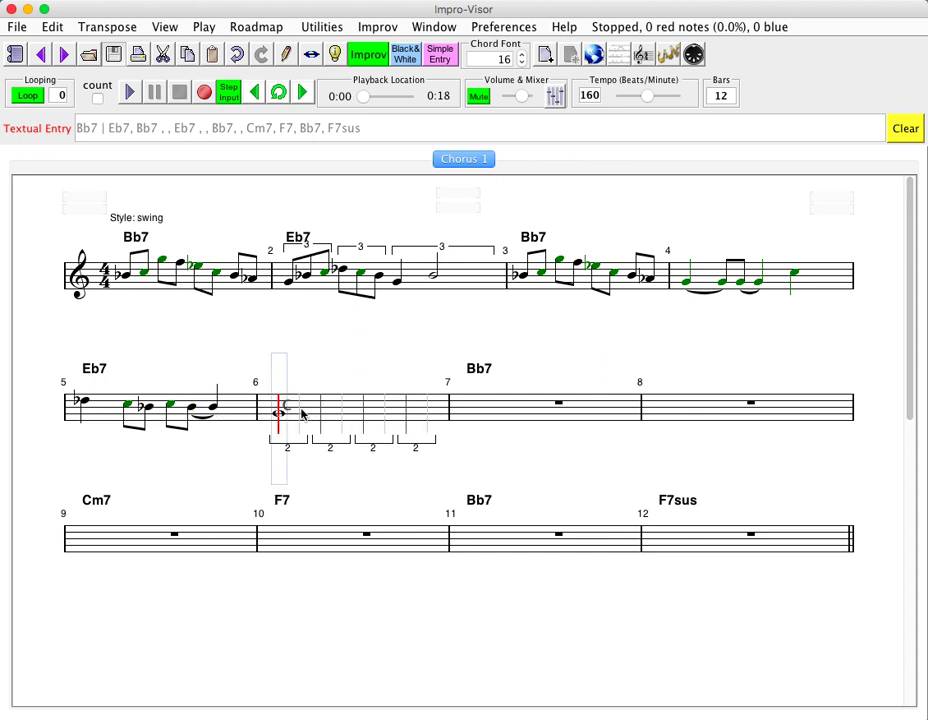
{"action": "left_click", "coordinate": [302, 416]}
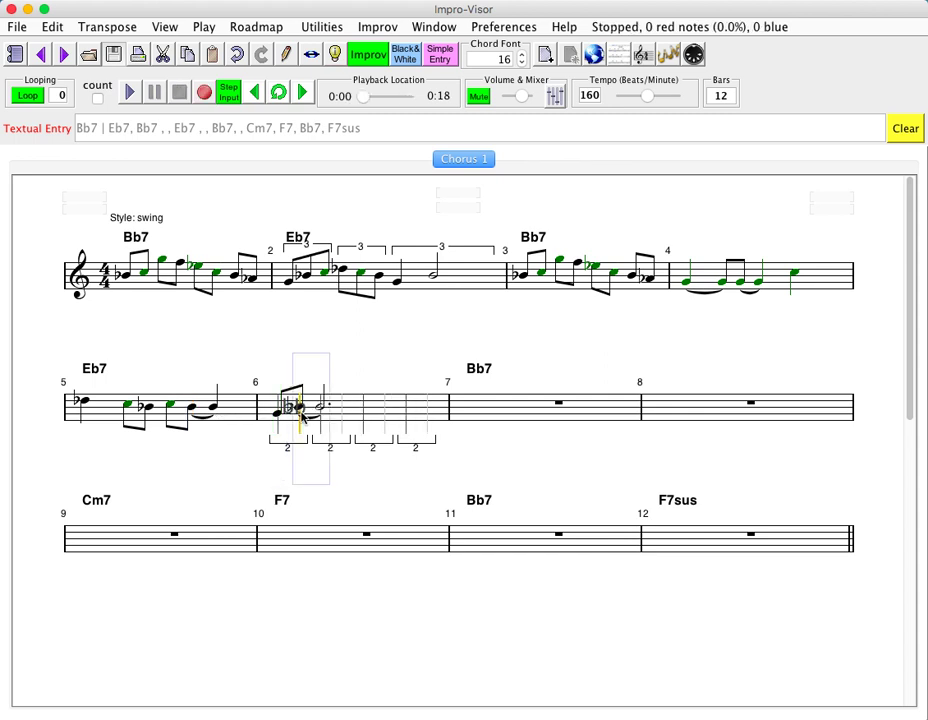
{"action": "left_click", "coordinate": [84, 413], "text": "shift"}
{"action": "key", "text": "Return"}
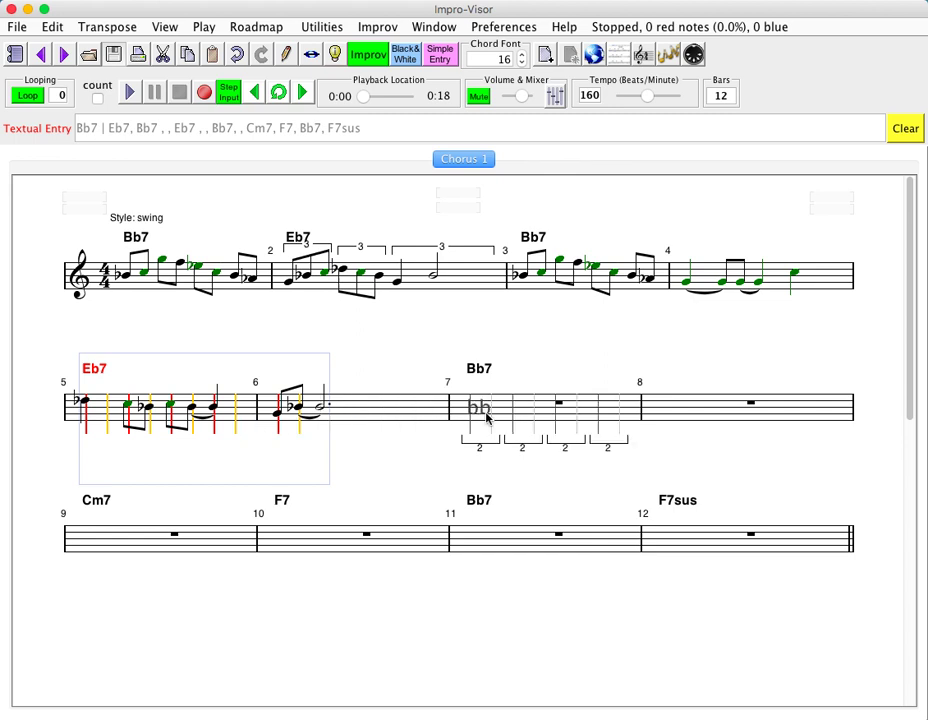
{"action": "left_click", "coordinate": [124, 285]}
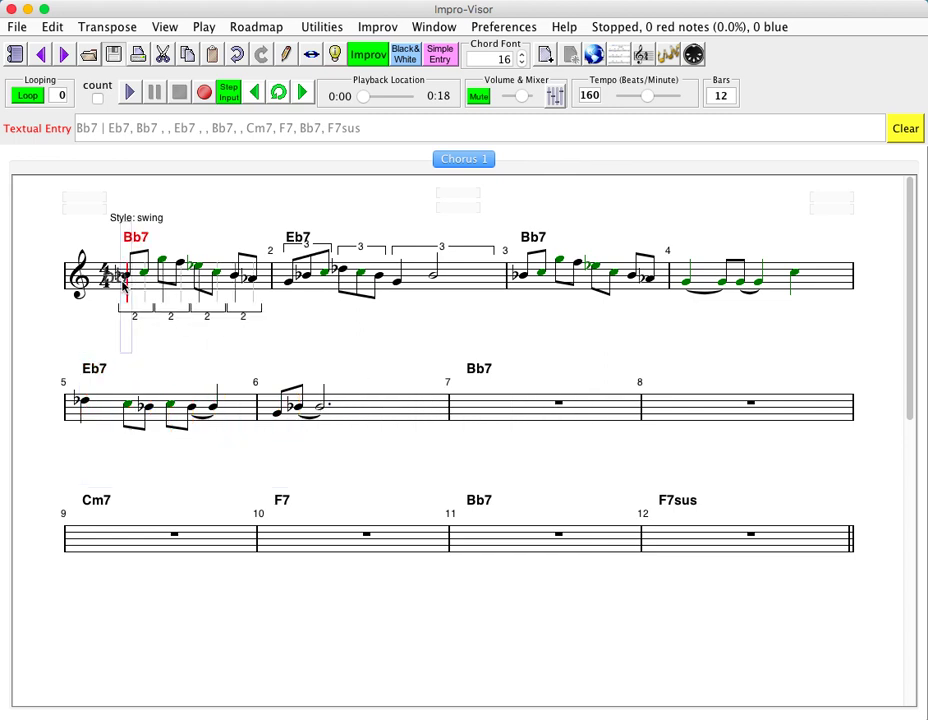
Copy bar 1's melody and paste it into bar 7
{"action": "left_click", "coordinate": [257, 290], "text": "shift"}
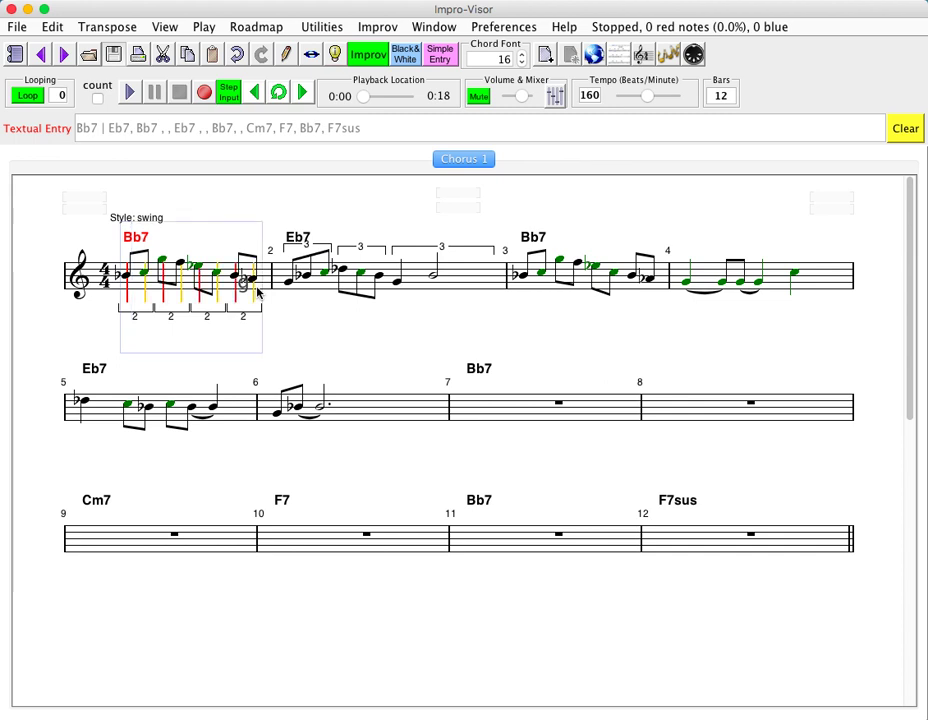
{"action": "left_click", "coordinate": [470, 428]}
{"action": "key", "text": "ctrl+i"}
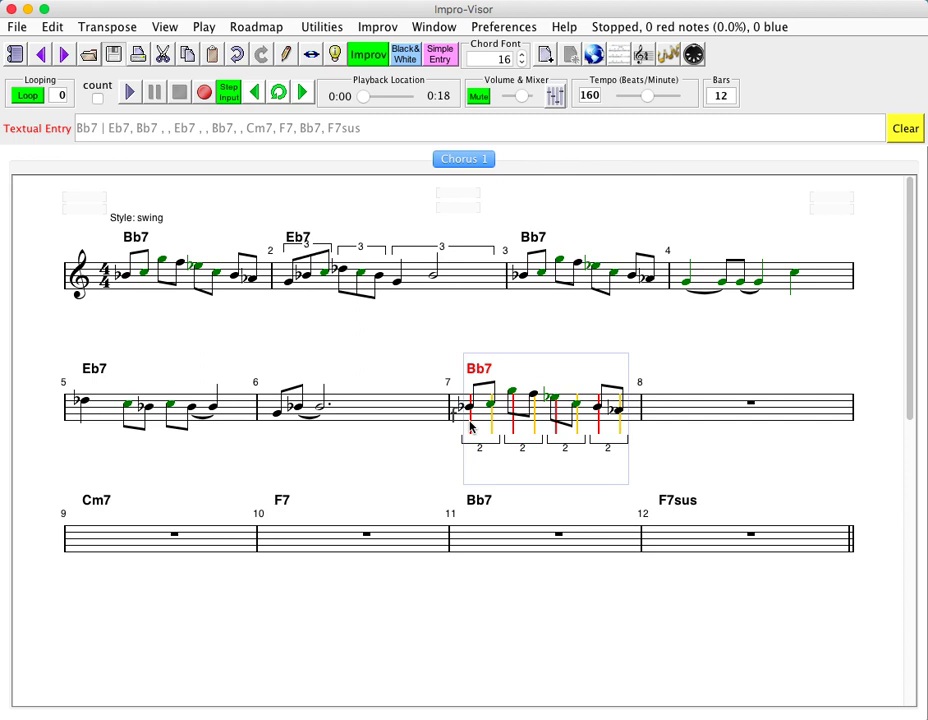
Enter a rising eighth-note run in bar 8 from Bb, ending on a tied half note
{"action": "left_click", "coordinate": [664, 420]}
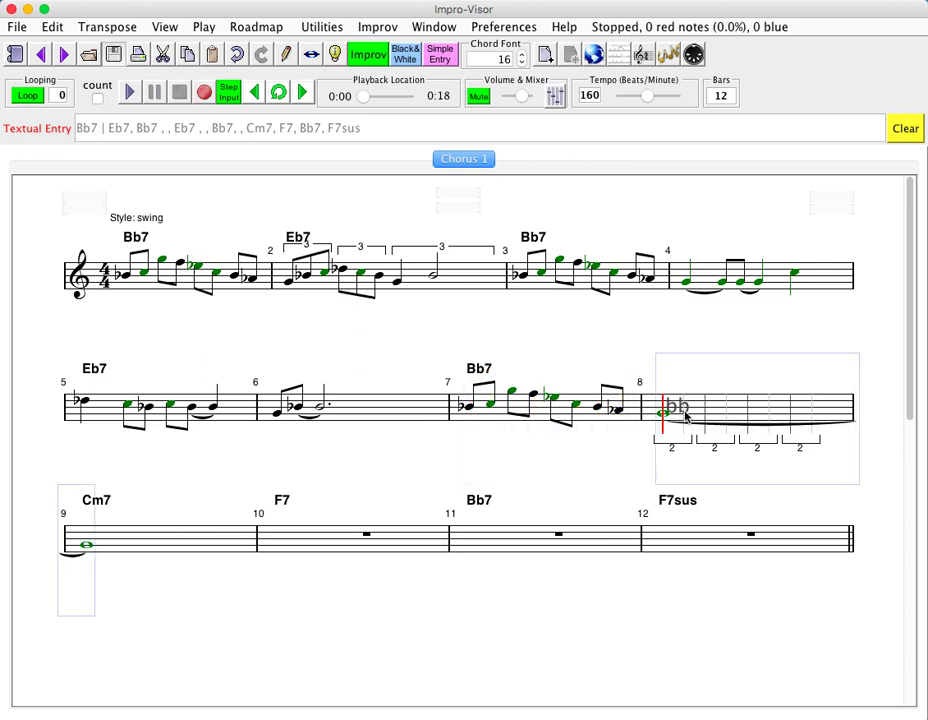
{"action": "left_click", "coordinate": [686, 417]}
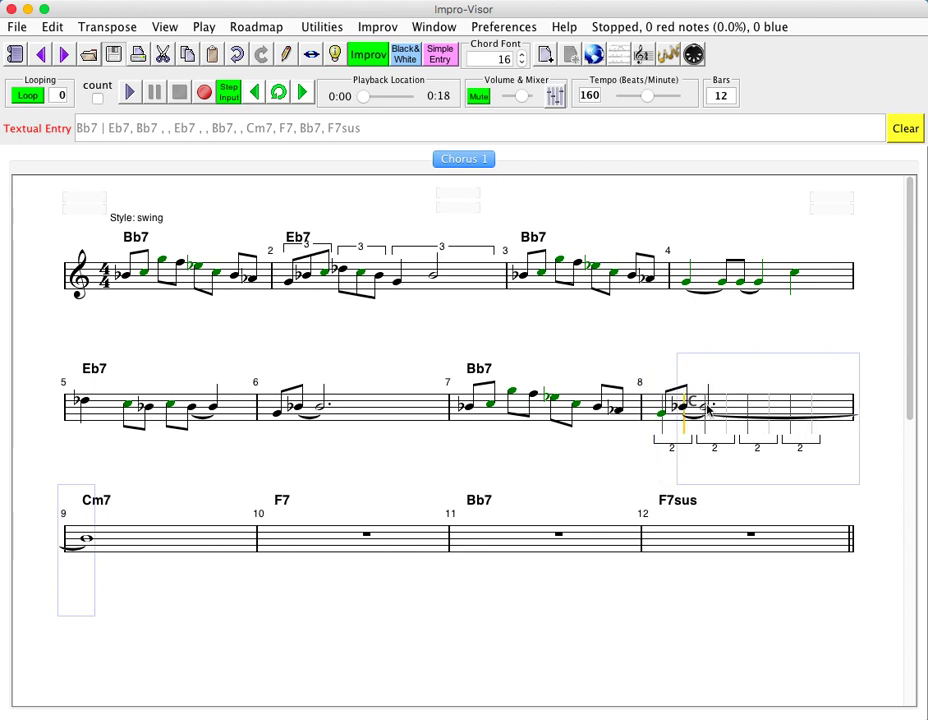
{"action": "left_click", "coordinate": [707, 407]}
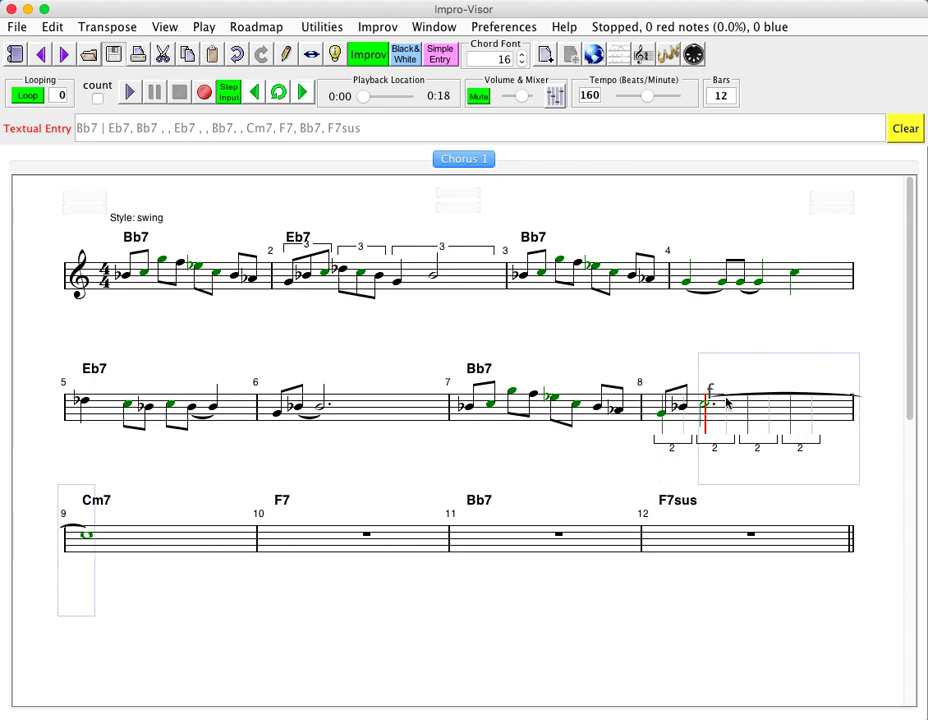
{"action": "left_click", "coordinate": [727, 400]}
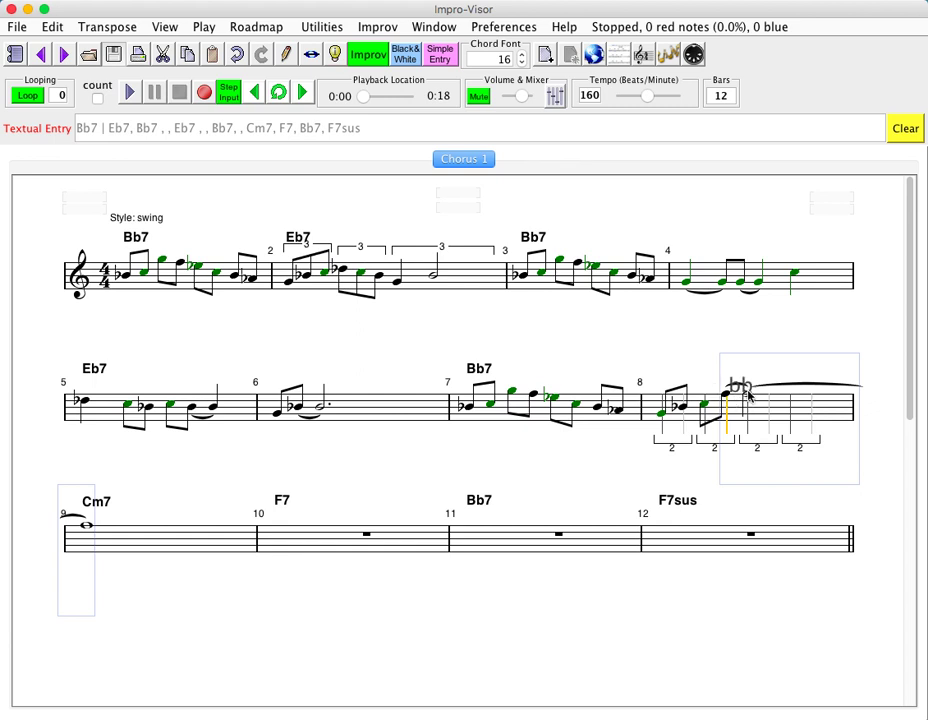
{"action": "left_click", "coordinate": [748, 397]}
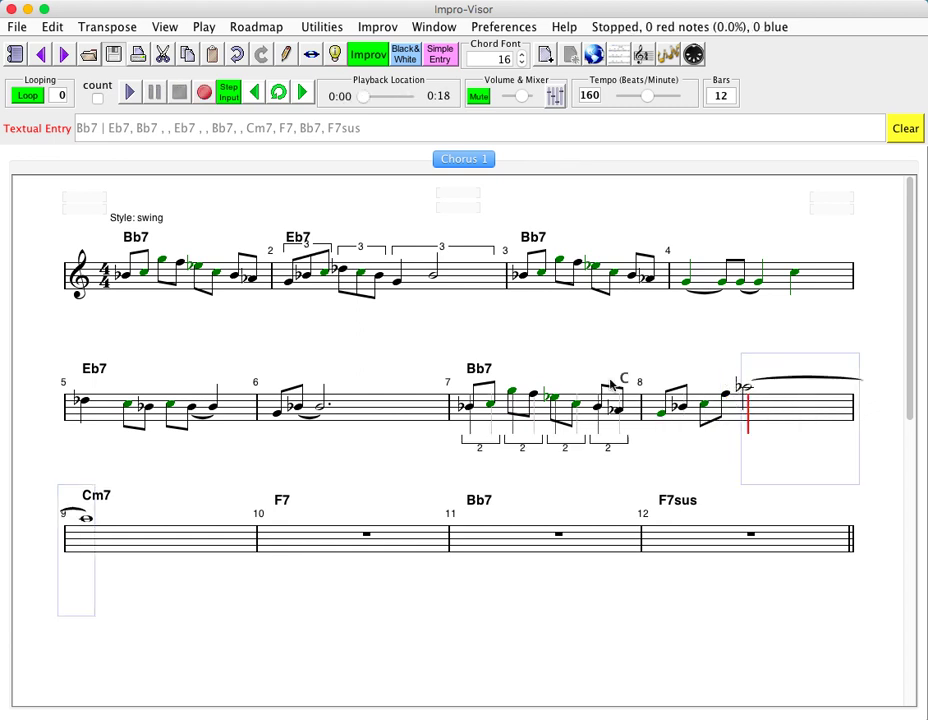
Select bars 7 and 8 and play them back
{"action": "left_click", "coordinate": [470, 408], "text": "shift"}
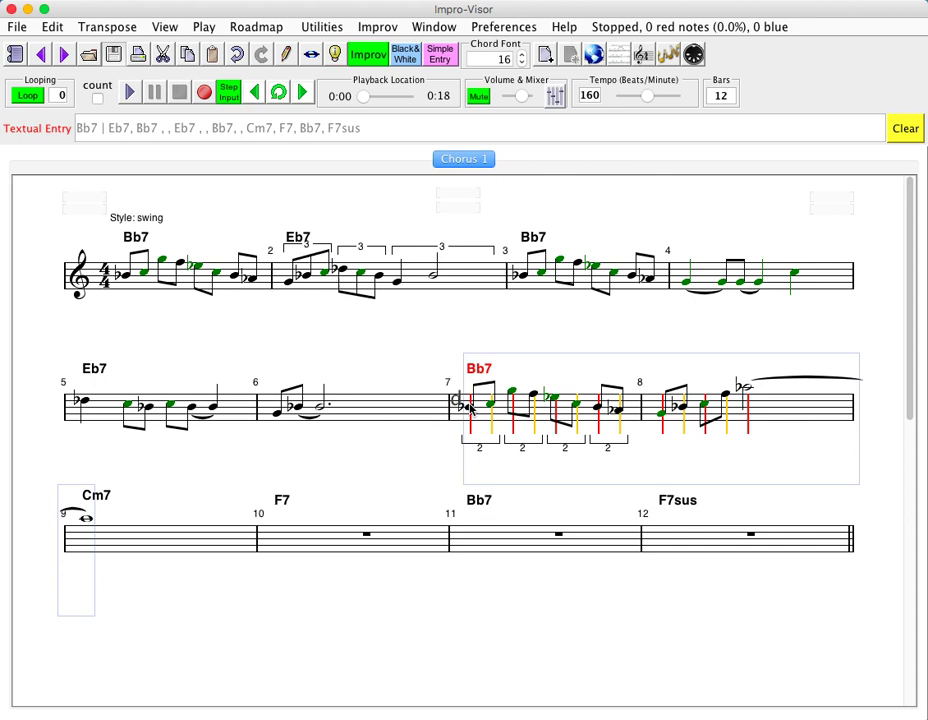
{"action": "key", "text": "Return"}
{"action": "left_click_drag", "start_coordinate": [470, 408], "coordinate": [86, 528]}
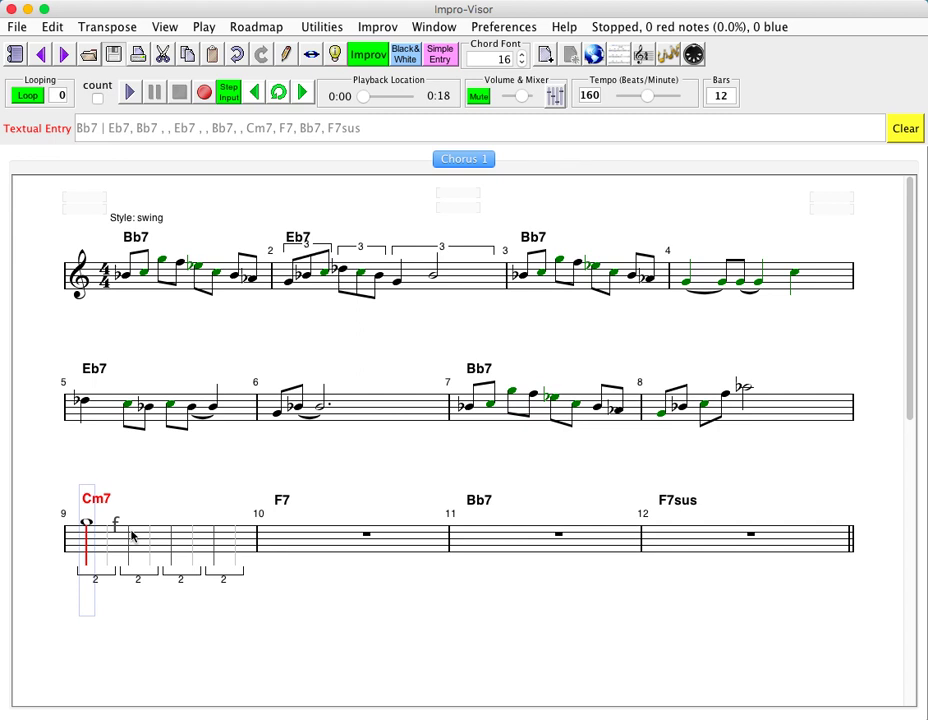
Write bar 9's Cm7 line from beat two, raising one note to a flat and ending on a tied note
{"action": "left_click", "coordinate": [130, 530]}
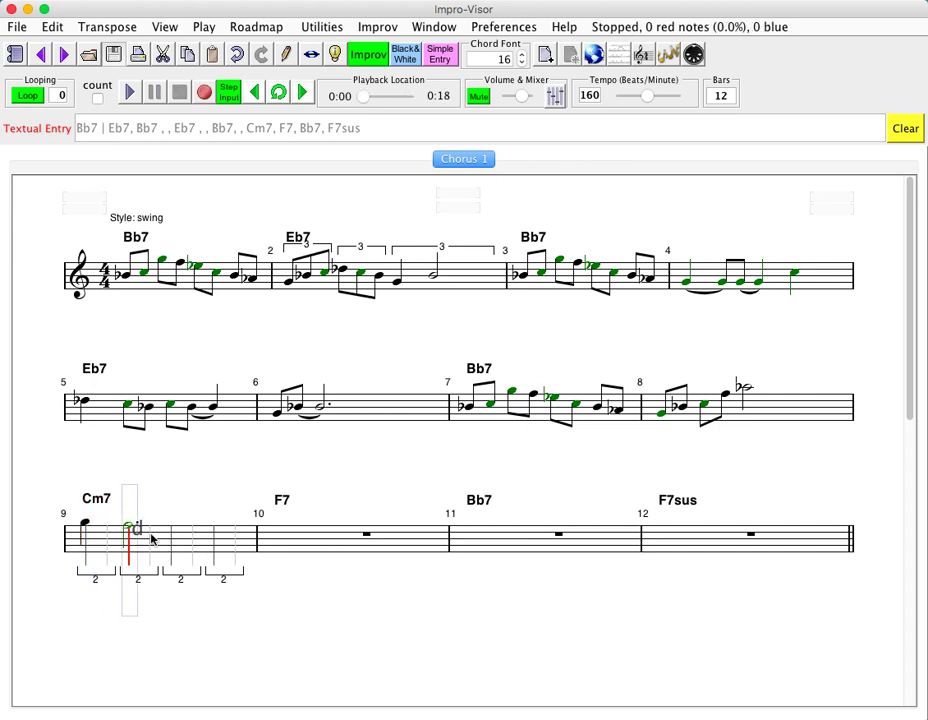
{"action": "left_click", "coordinate": [152, 538]}
{"action": "key", "text": "Up"}
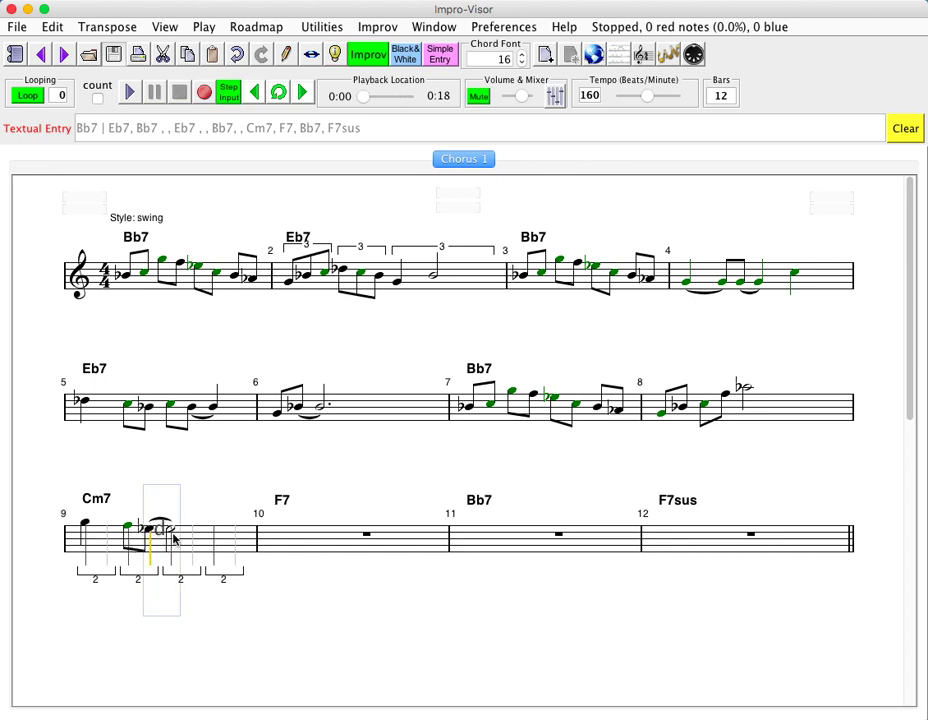
{"action": "left_click", "coordinate": [172, 540]}
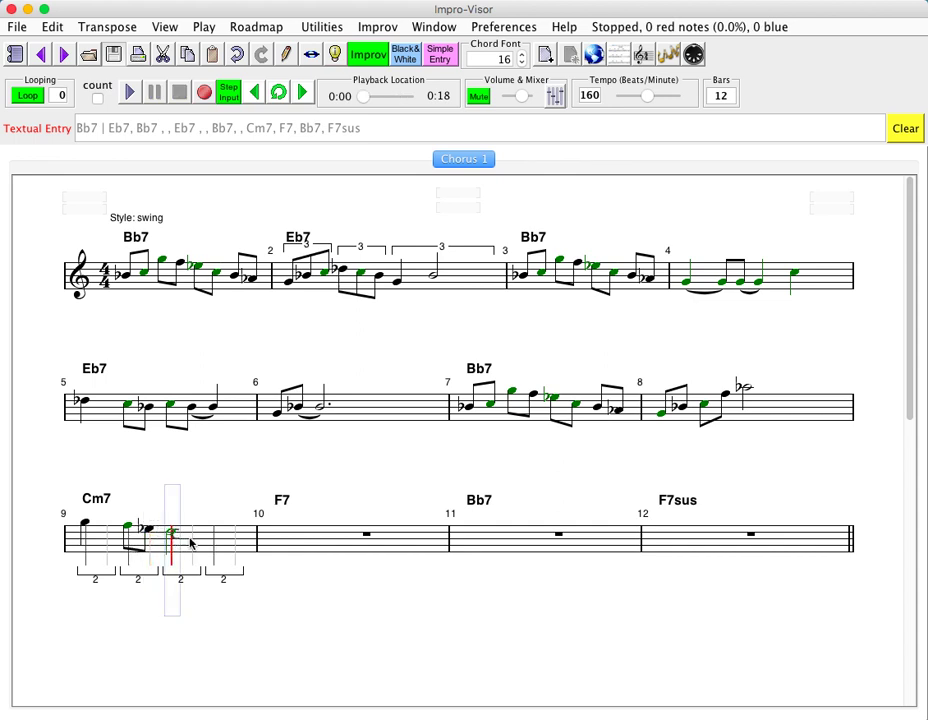
{"action": "left_click", "coordinate": [192, 540]}
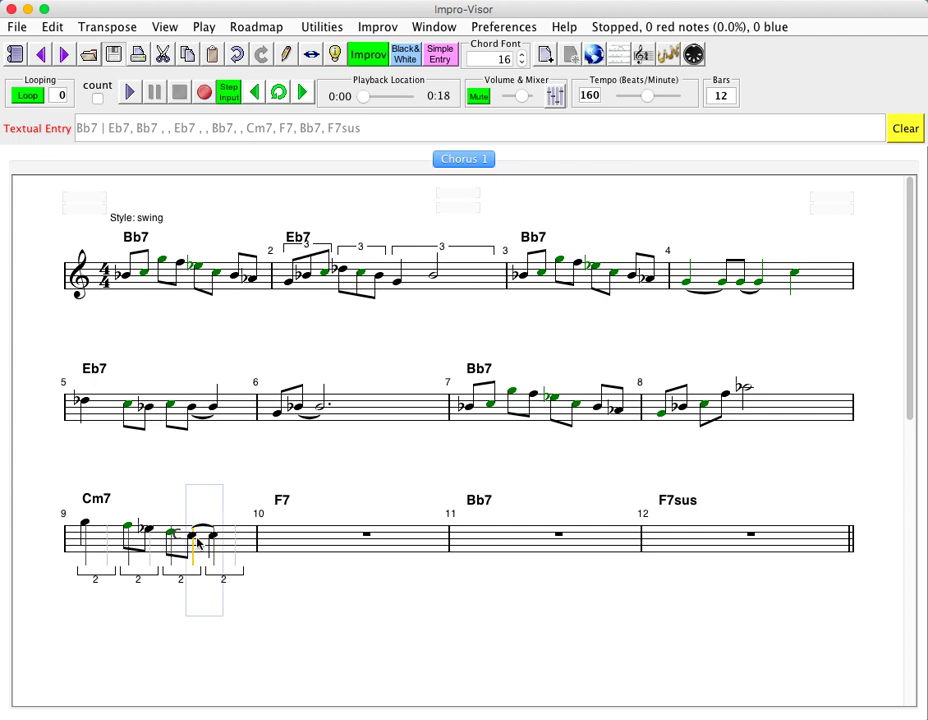
Write bar 10's F7 phrase, finishing with tied eighth notes
{"action": "left_click", "coordinate": [277, 540]}
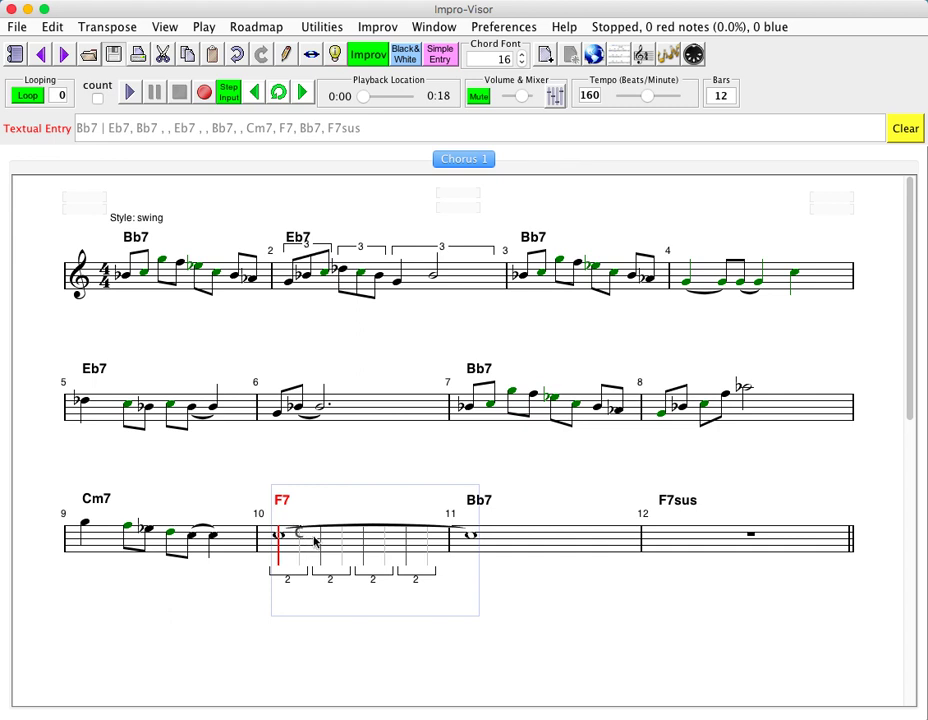
{"action": "left_click", "coordinate": [319, 540]}
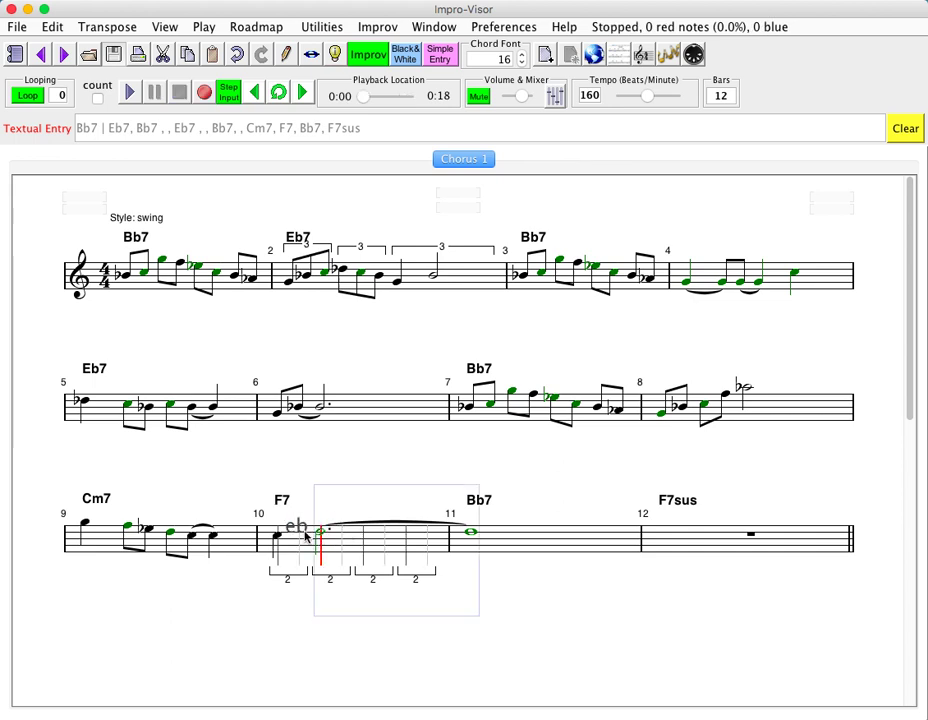
{"action": "left_click", "coordinate": [300, 540]}
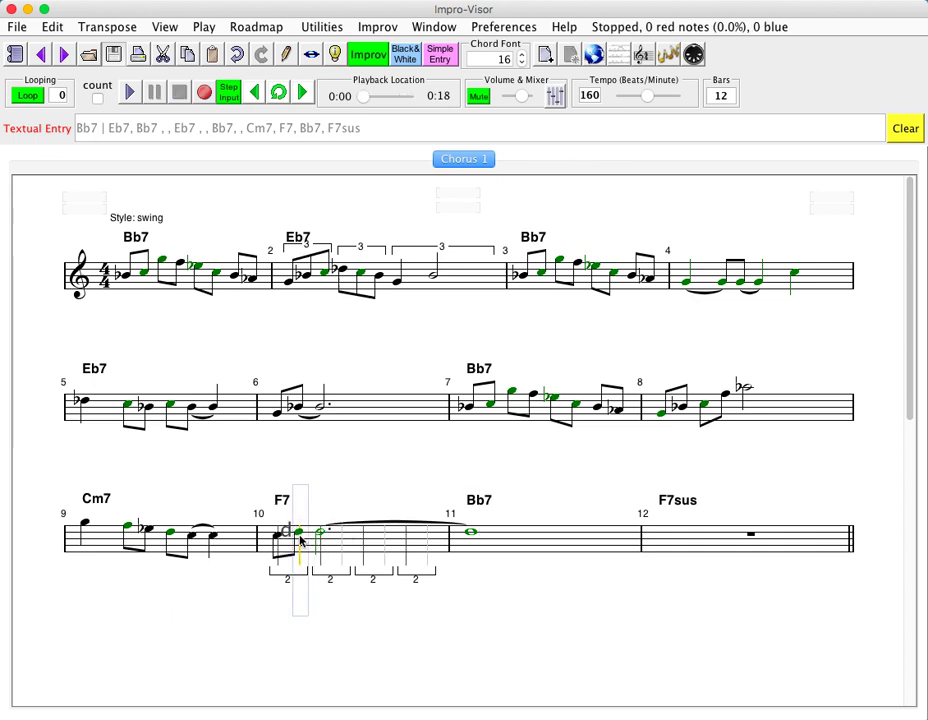
{"action": "left_click", "coordinate": [320, 537]}
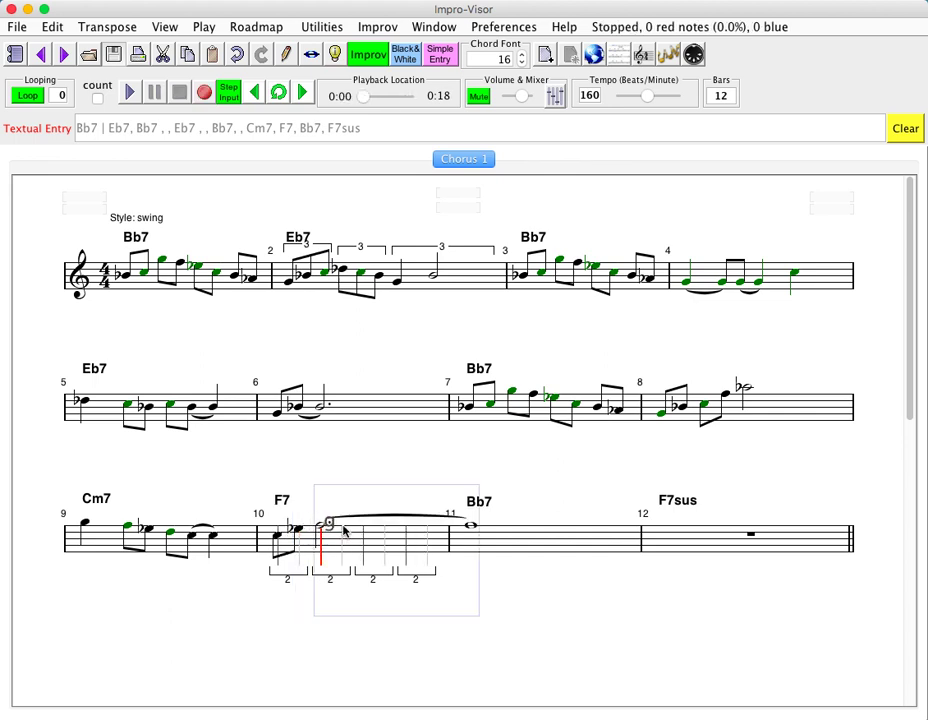
{"action": "left_click", "coordinate": [342, 532]}
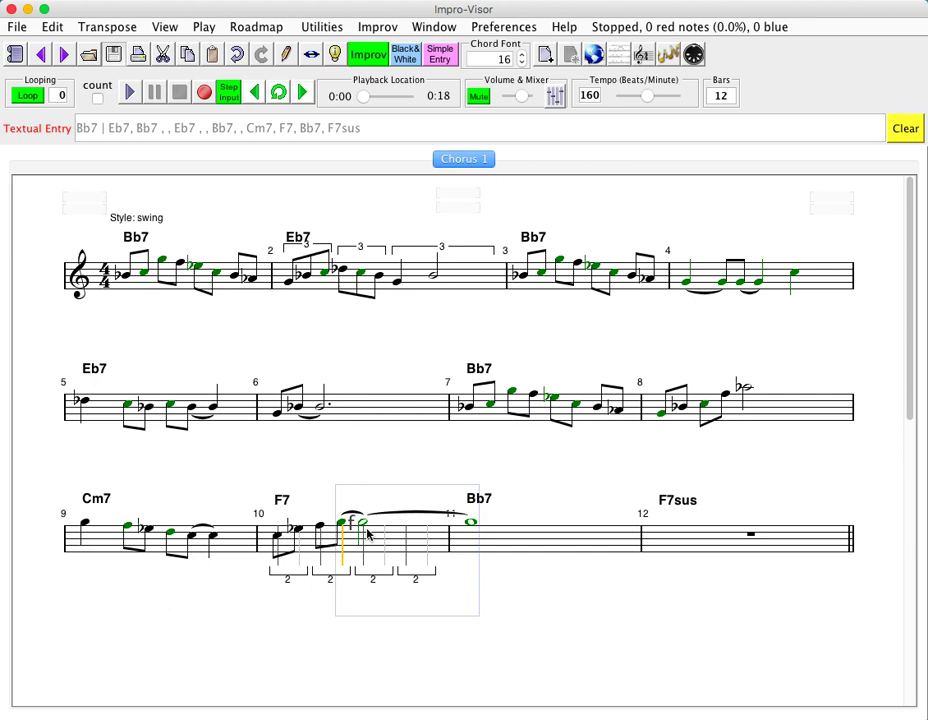
{"action": "left_click", "coordinate": [368, 535]}
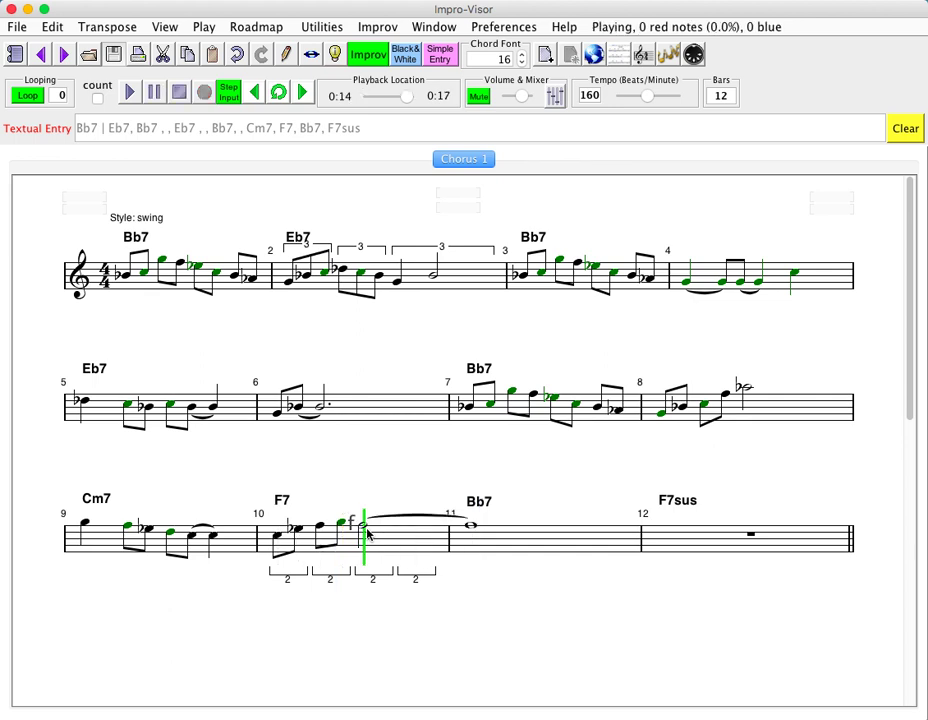
{"action": "left_click", "coordinate": [428, 536]}
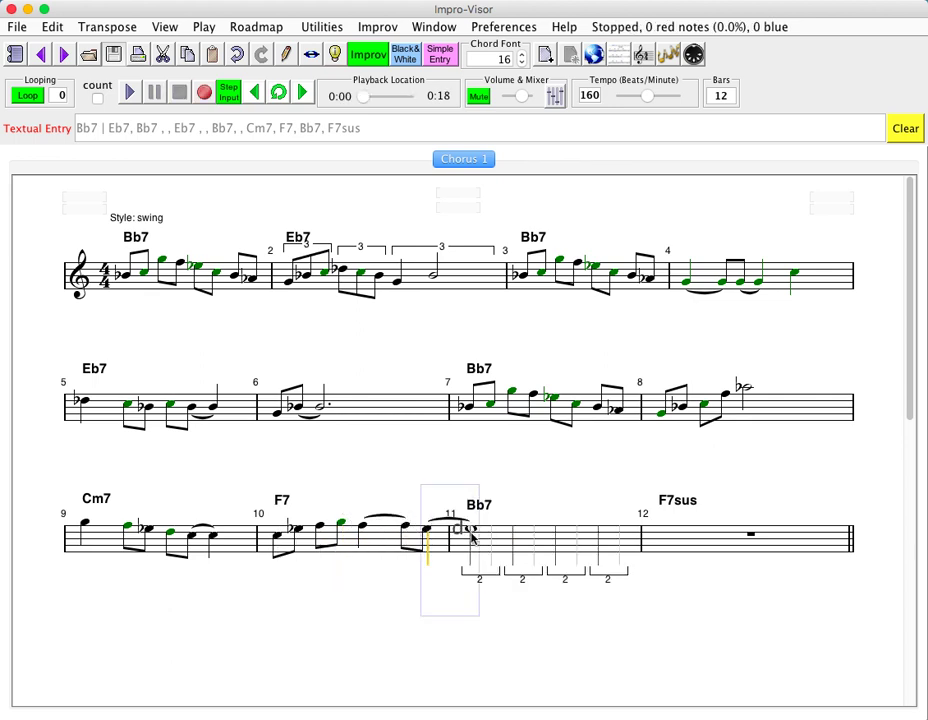
Start bar 11 with its note, then play back bars 9 through 11
{"action": "left_click", "coordinate": [472, 538]}
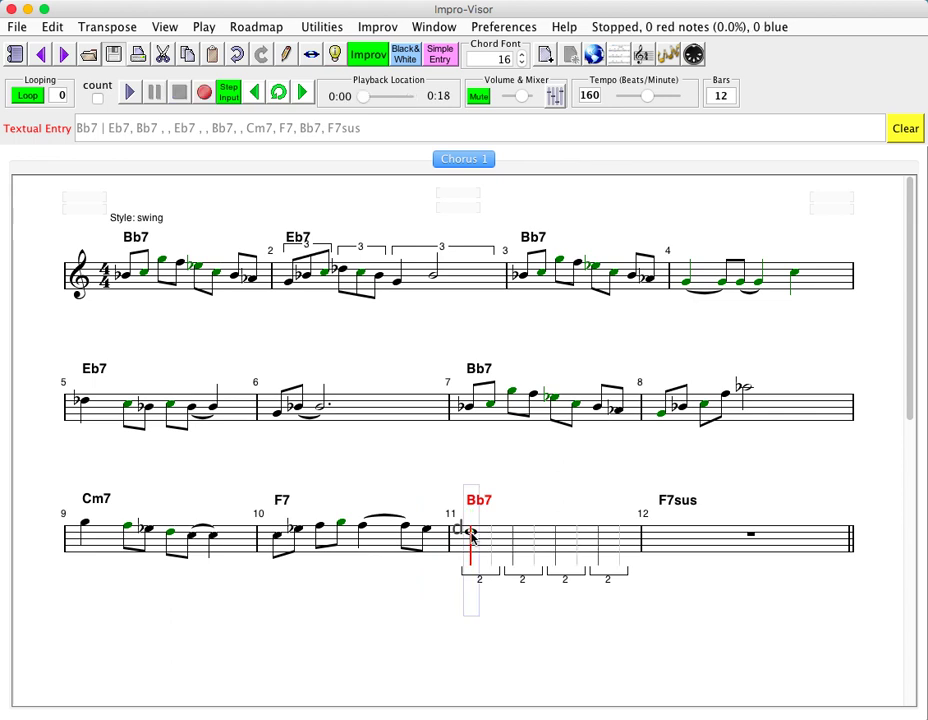
{"action": "left_click", "coordinate": [86, 558], "text": "shift"}
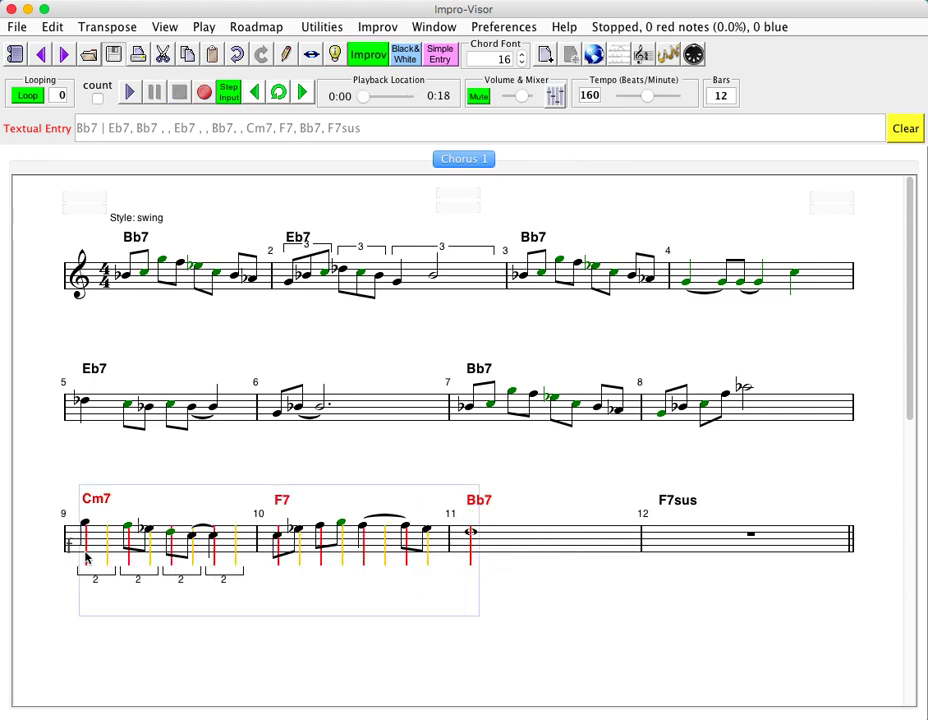
{"action": "key", "text": "Return"}
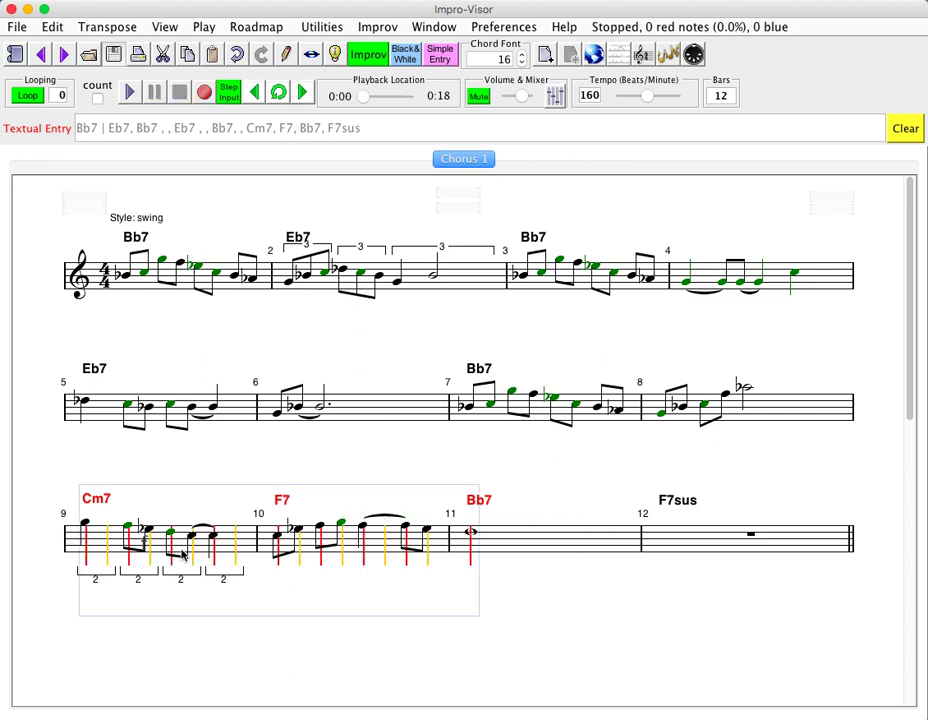
Enter bar 12's F7sus eighth notes tied into a half note, then play the tune from the start
{"action": "left_click", "coordinate": [660, 550]}
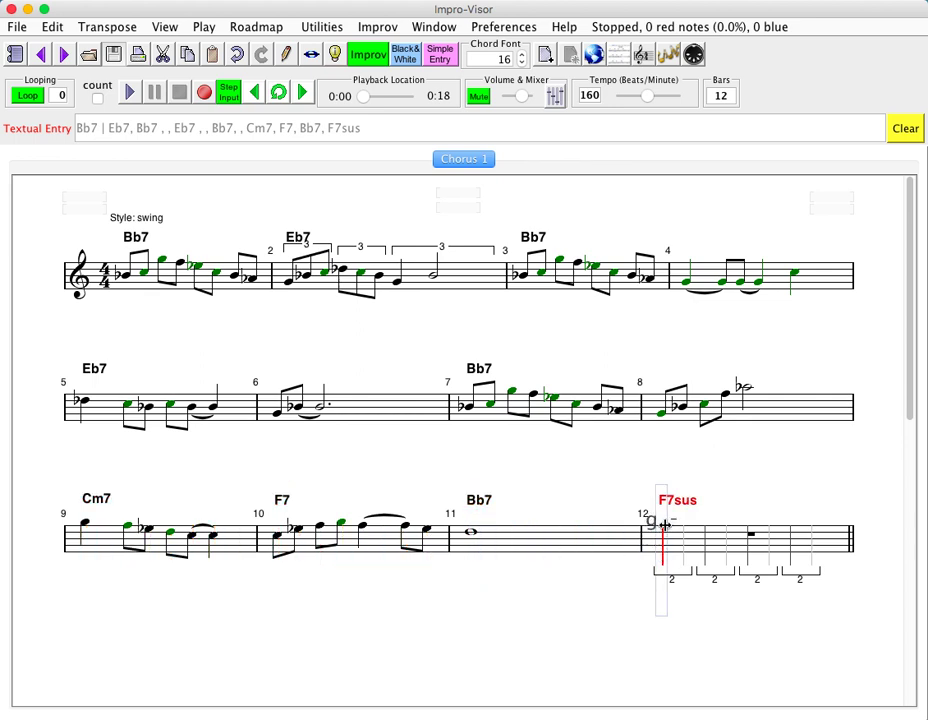
{"action": "left_click", "coordinate": [664, 523]}
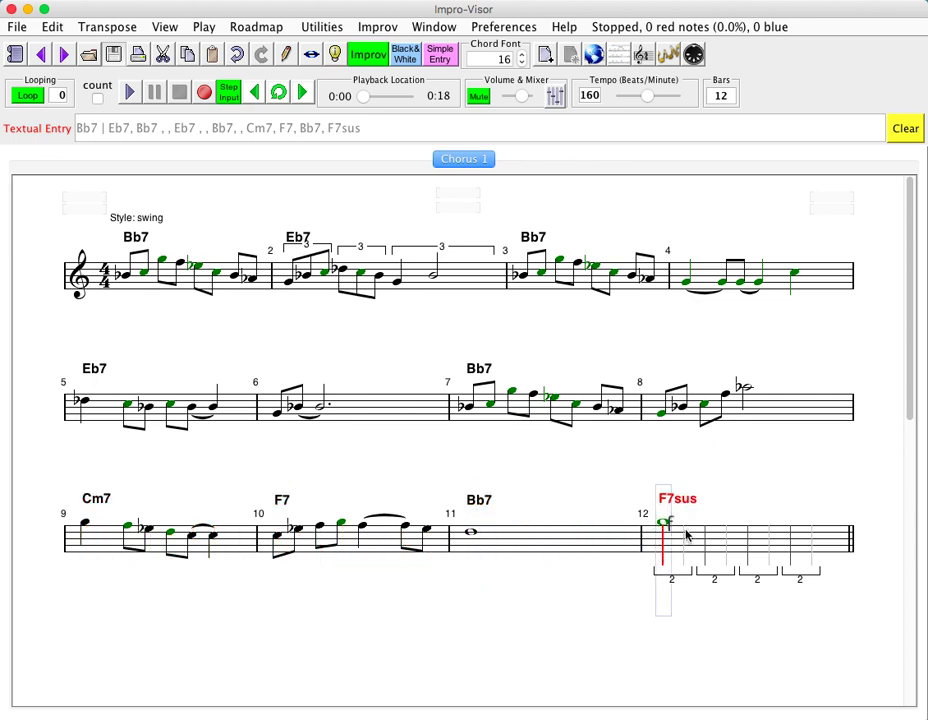
{"action": "left_click", "coordinate": [685, 527]}
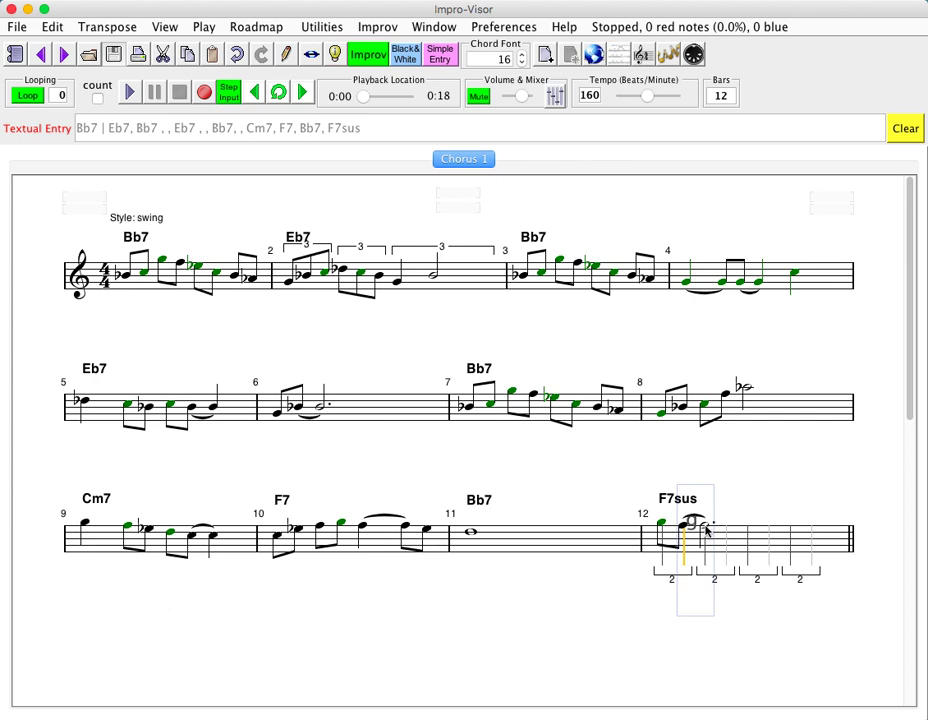
{"action": "left_click", "coordinate": [716, 525]}
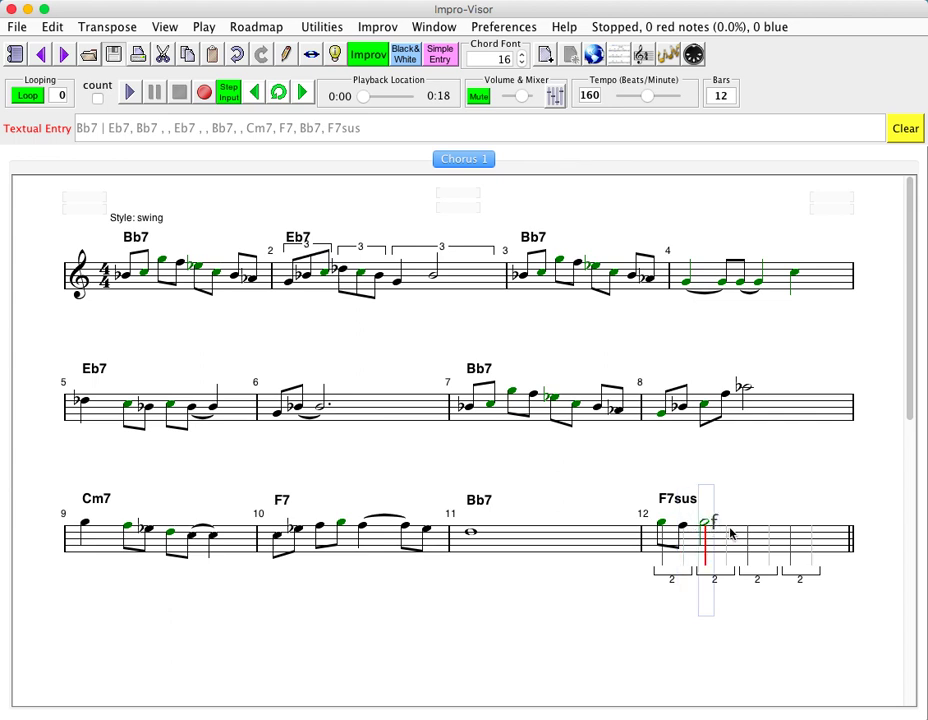
{"action": "left_click", "coordinate": [730, 531]}
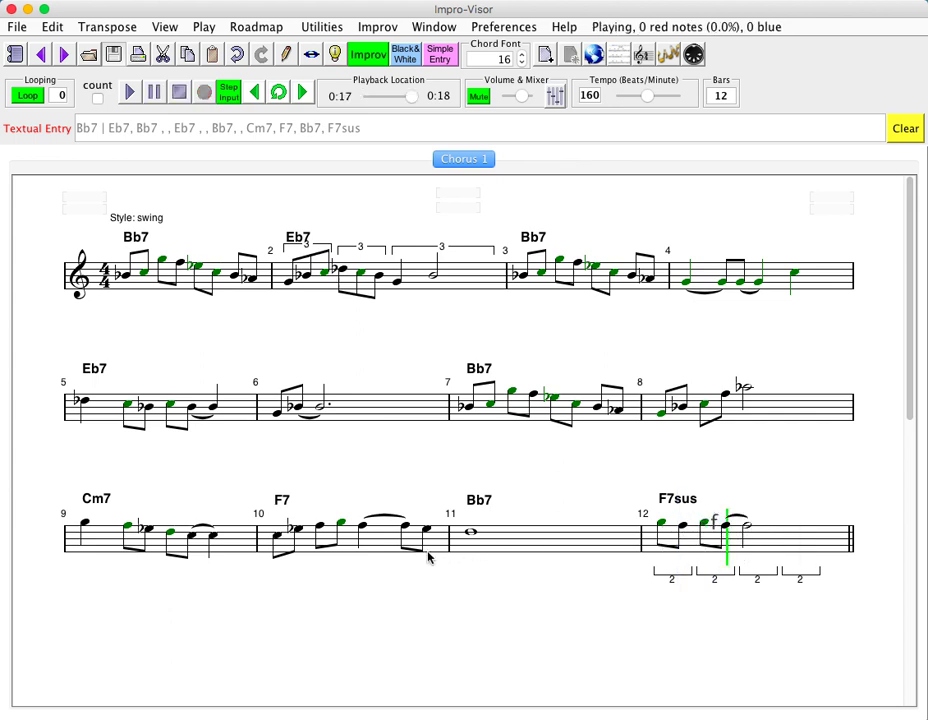
{"action": "key", "text": "shift+Return"}
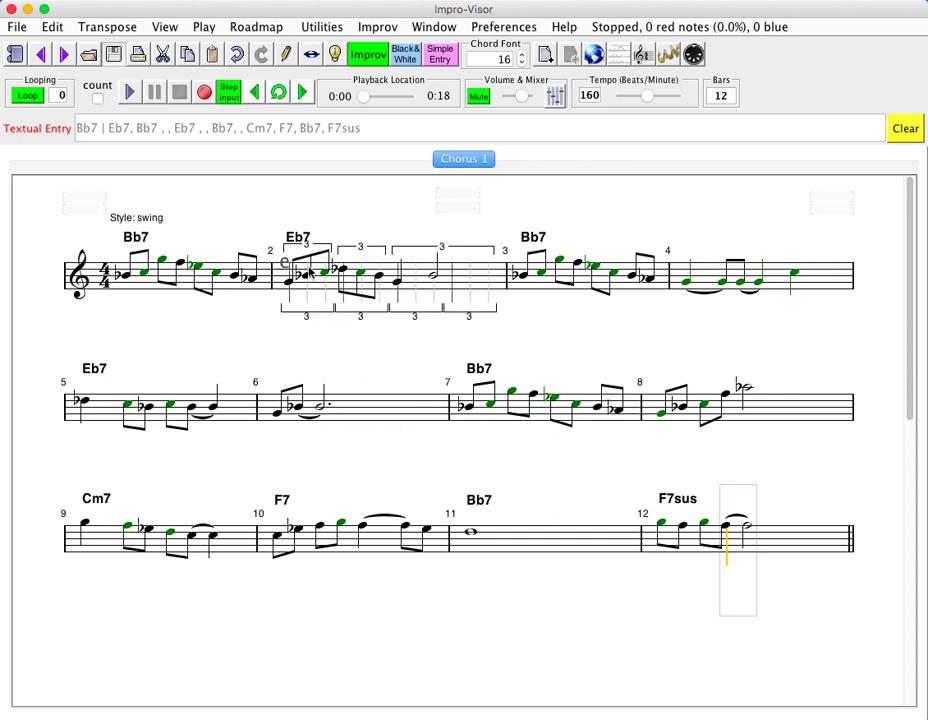
Replace bar 11's whole note with a descending sixteenth-note run and eighths, then play the bar
{"action": "left_click", "coordinate": [472, 552]}
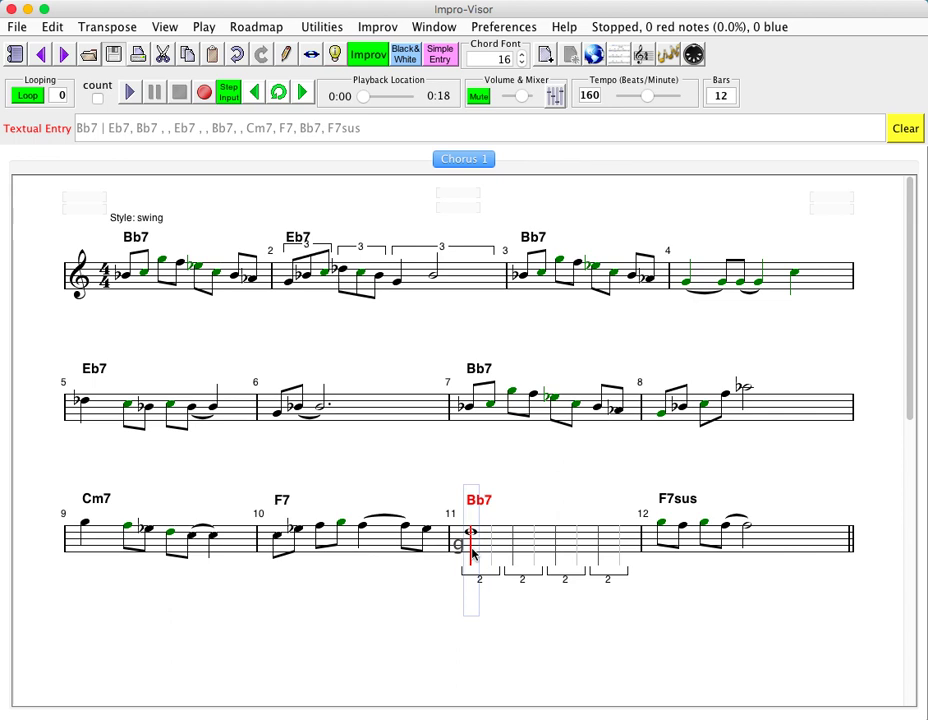
{"action": "left_click", "coordinate": [471, 550]}
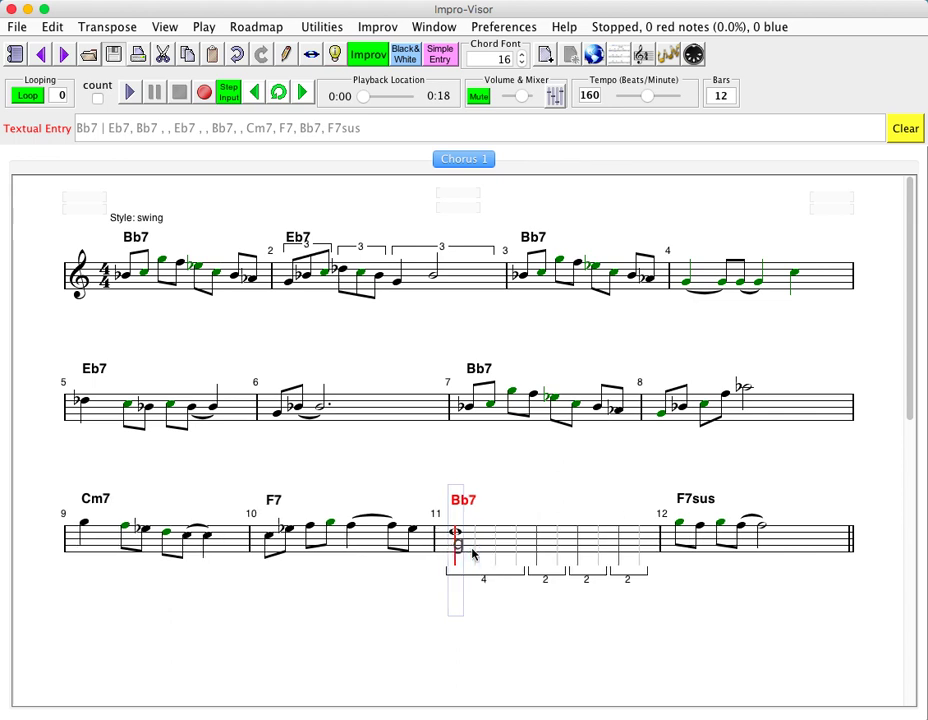
{"action": "left_click", "coordinate": [478, 541]}
{"action": "left_click", "coordinate": [478, 541]}
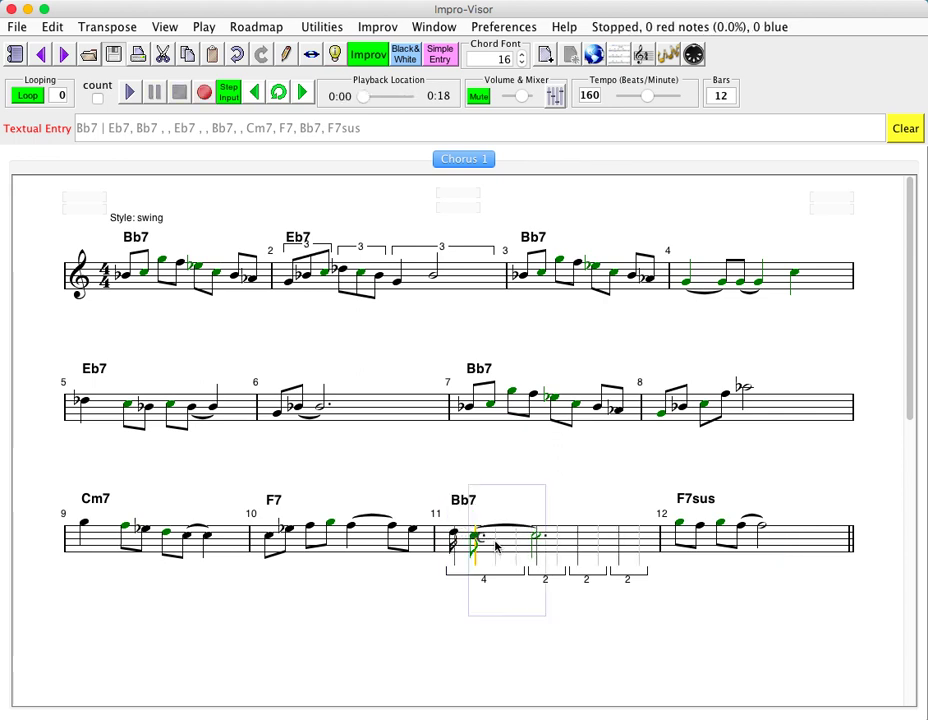
{"action": "left_click", "coordinate": [495, 545]}
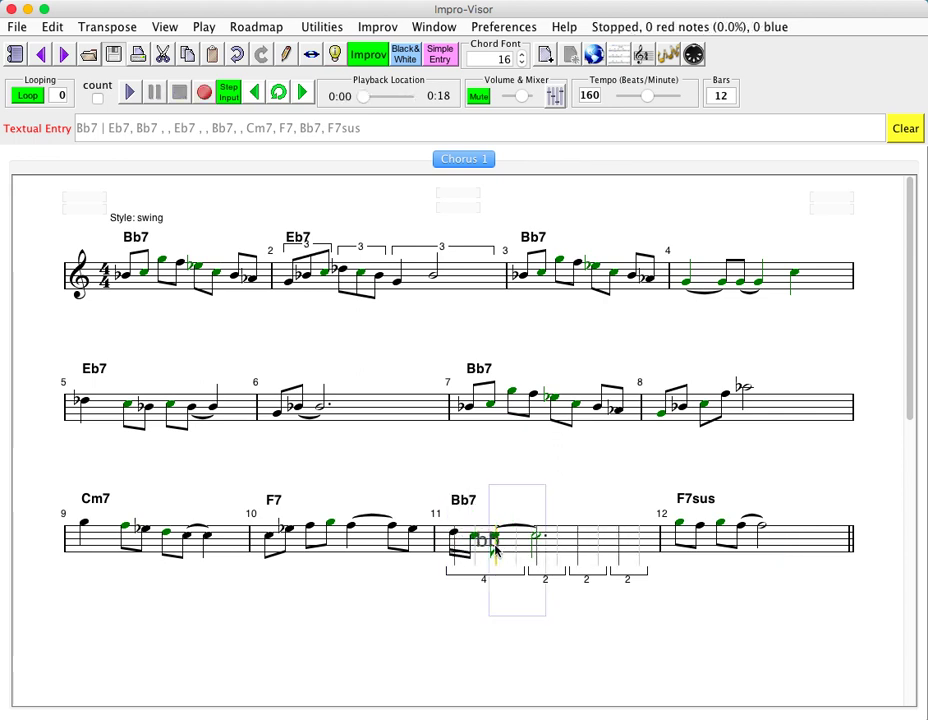
{"action": "left_click", "coordinate": [517, 550]}
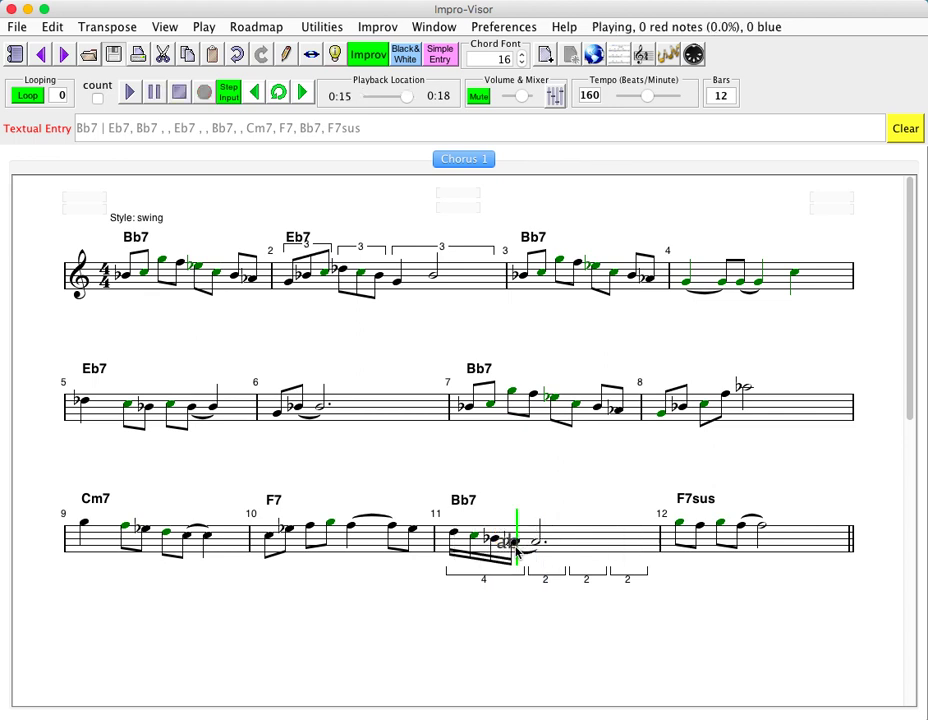
{"action": "left_click", "coordinate": [537, 555]}
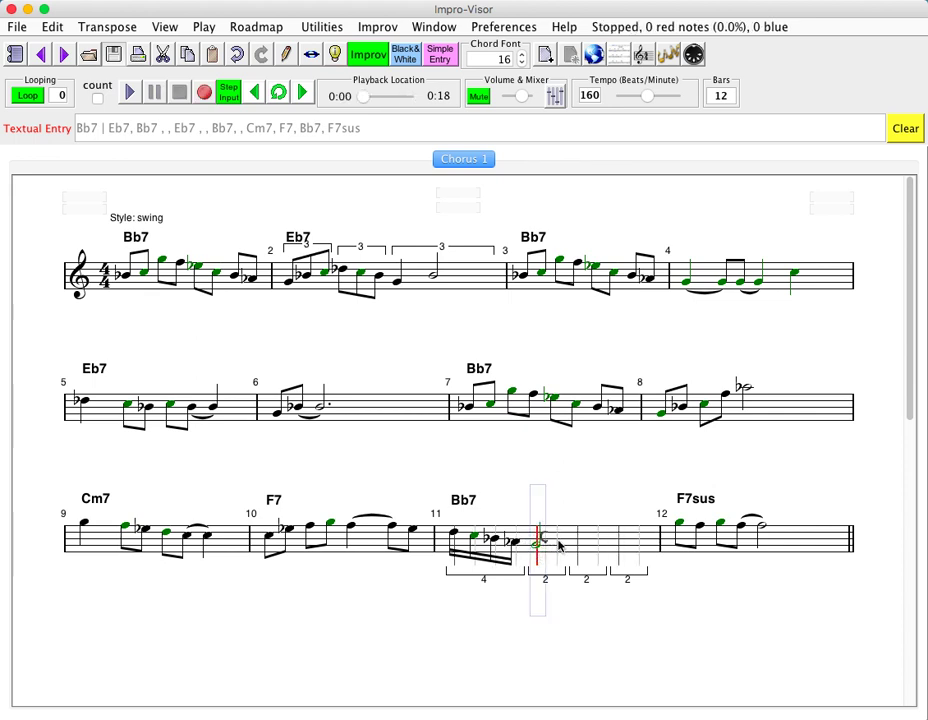
{"action": "left_click", "coordinate": [557, 546]}
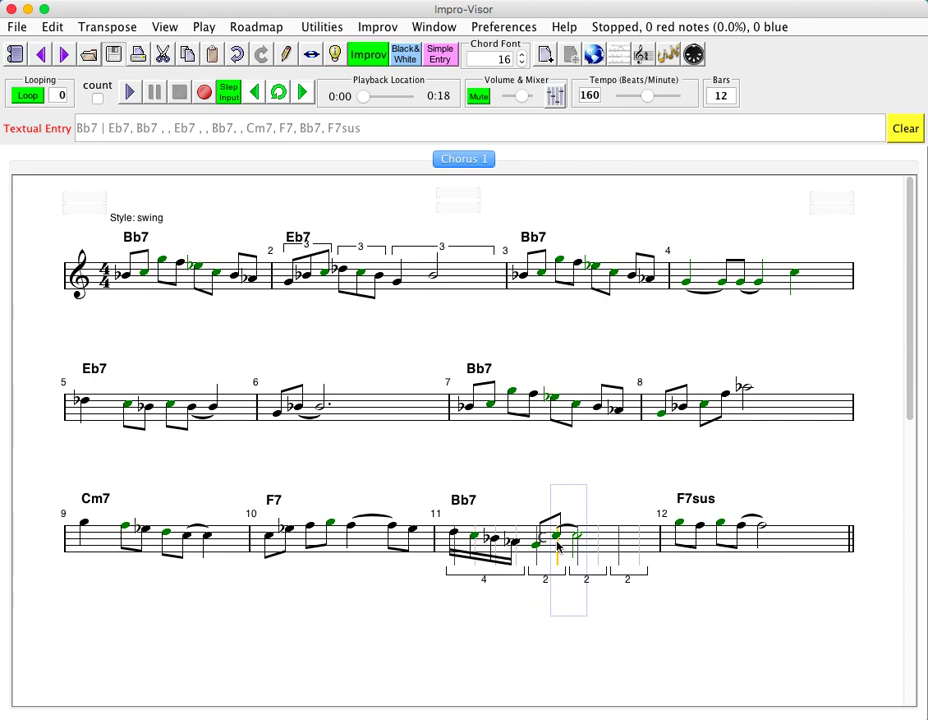
{"action": "left_click", "coordinate": [557, 547]}
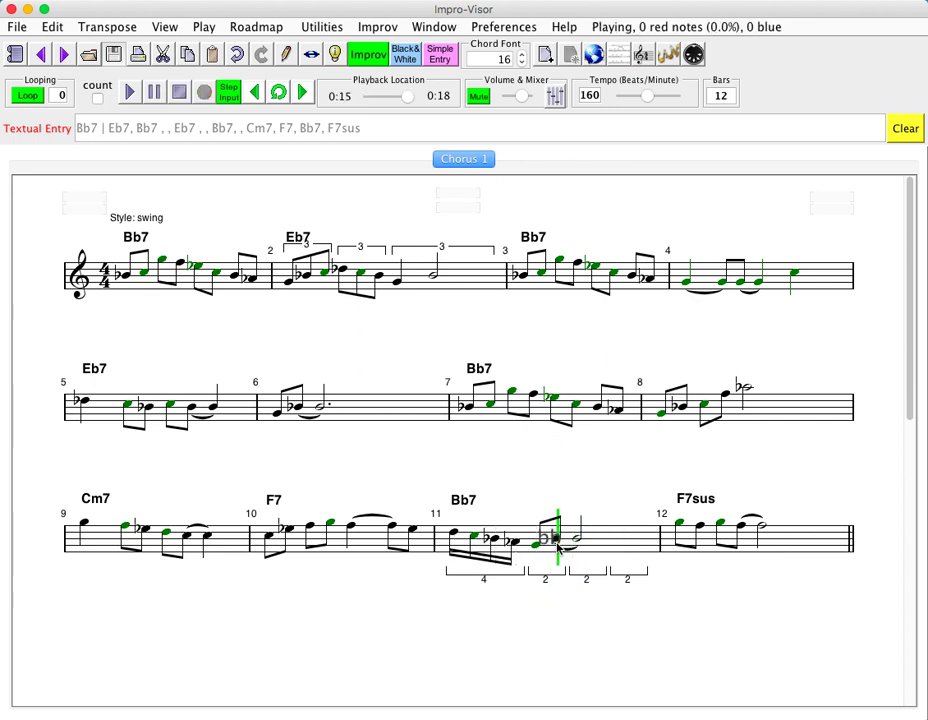
{"action": "left_click", "coordinate": [455, 549], "text": "shift"}
{"action": "key", "text": "shift+Return"}
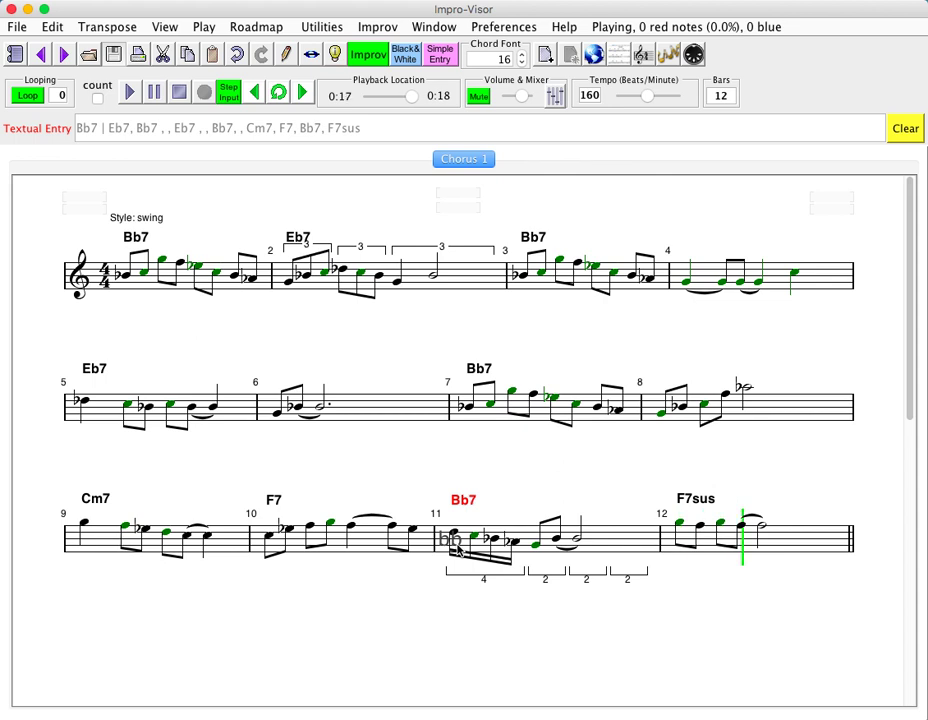
Add a triplet on bar 11's last beat and play back the whole bar
{"action": "left_click", "coordinate": [617, 543]}
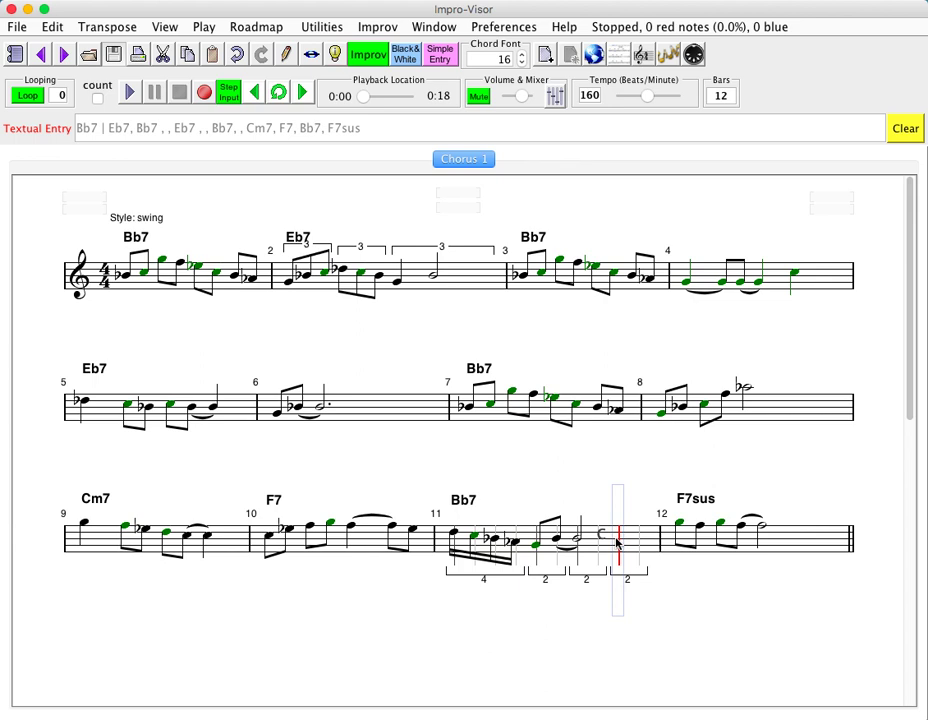
{"action": "key", "text": "3"}
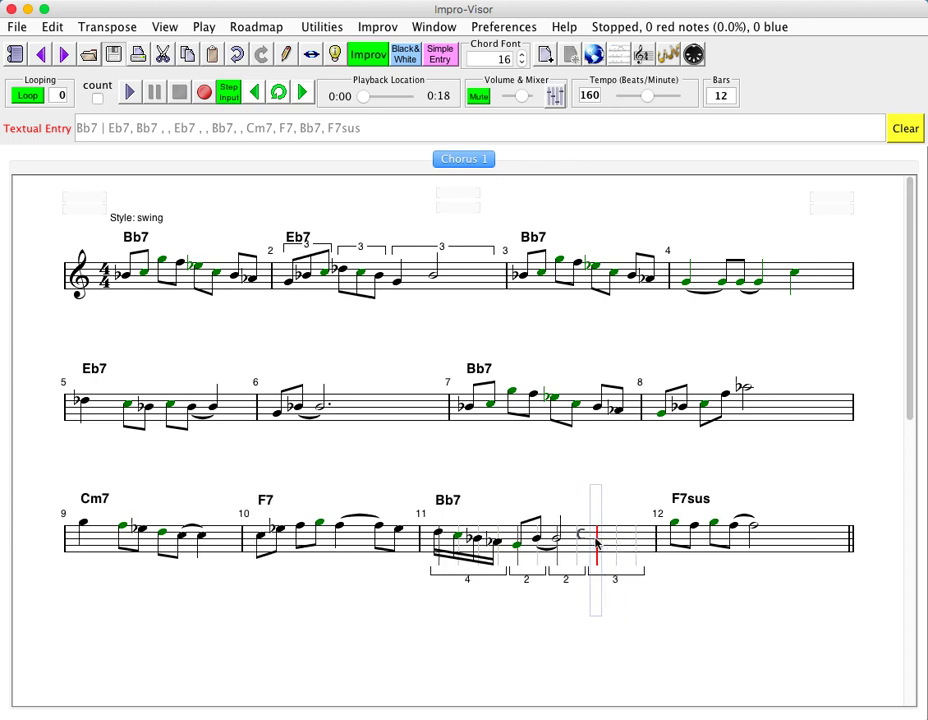
{"action": "key", "text": "Return"}
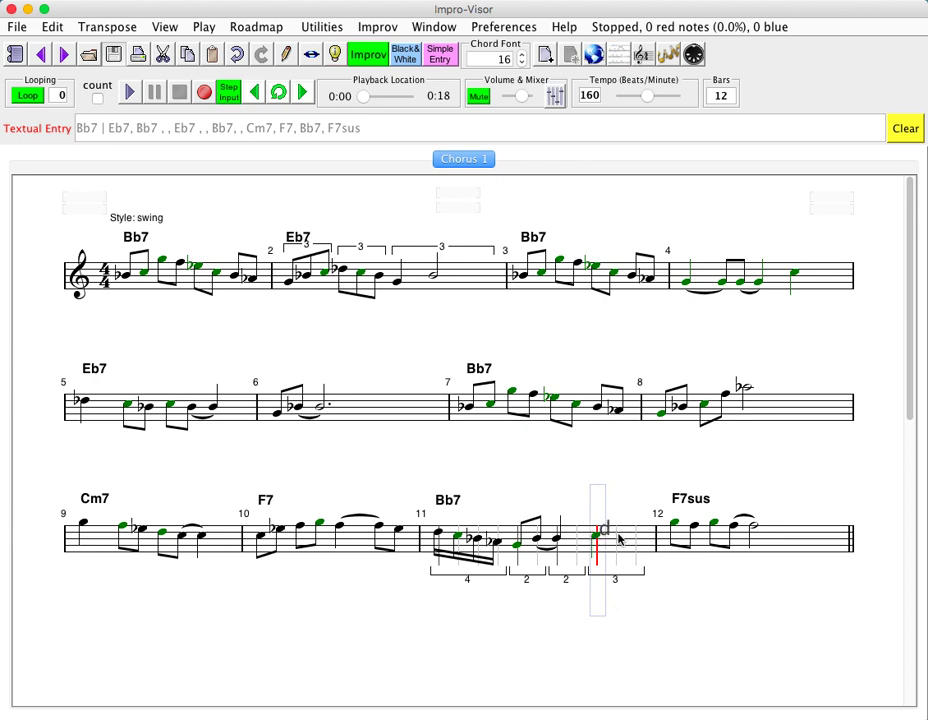
{"action": "left_click", "coordinate": [619, 540]}
{"action": "left_click", "coordinate": [636, 538]}
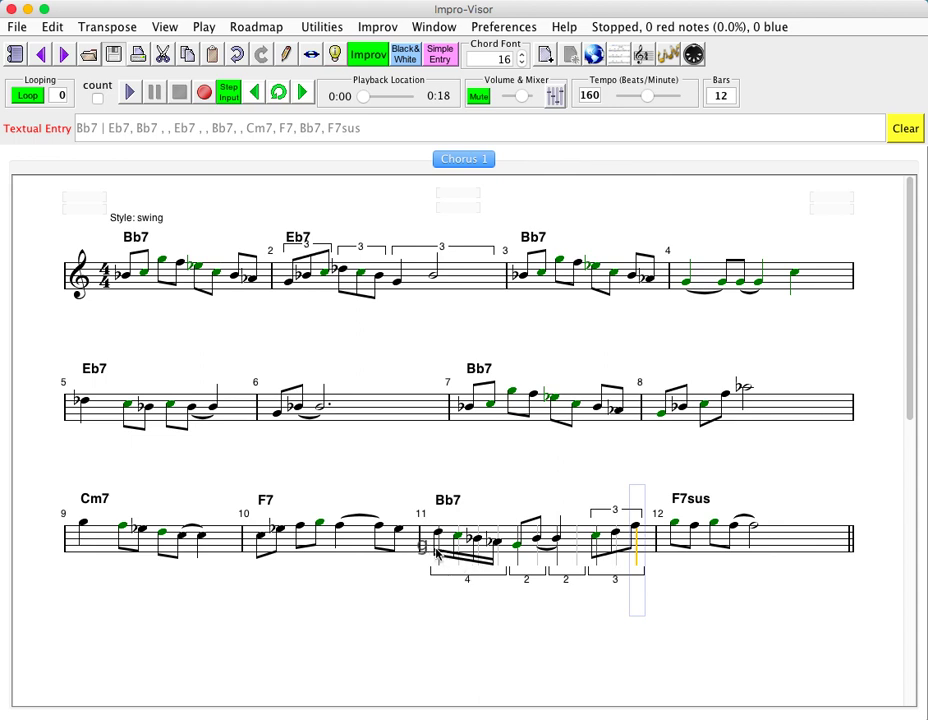
{"action": "left_click_drag", "start_coordinate": [636, 538], "coordinate": [436, 553]}
{"action": "key", "text": "shift+Return"}
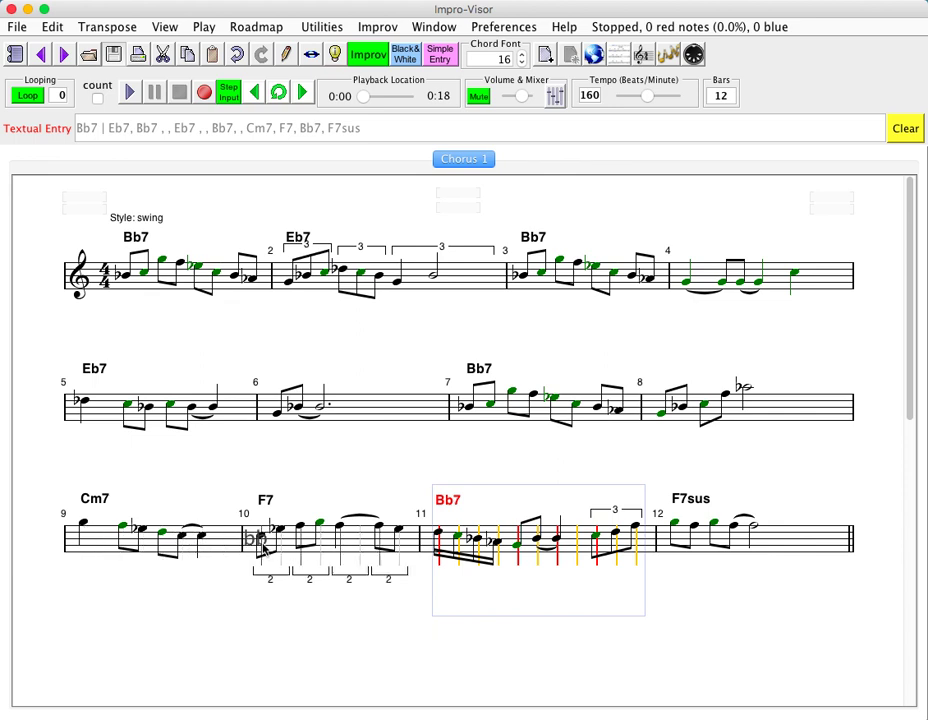
{"action": "left_click", "coordinate": [262, 545]}
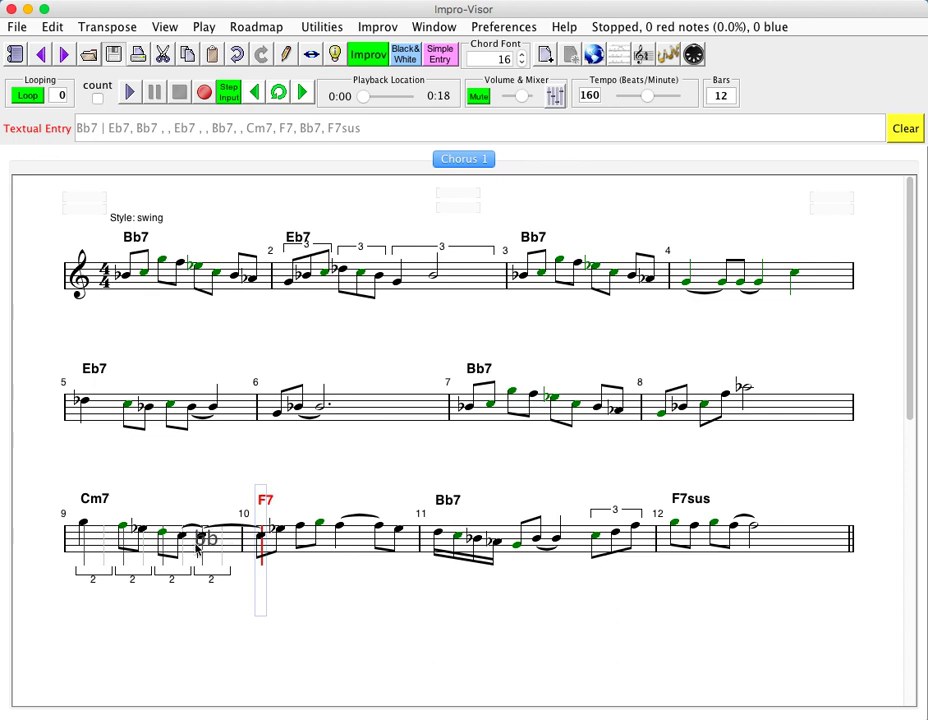
{"action": "left_click", "coordinate": [87, 545], "text": "shift"}
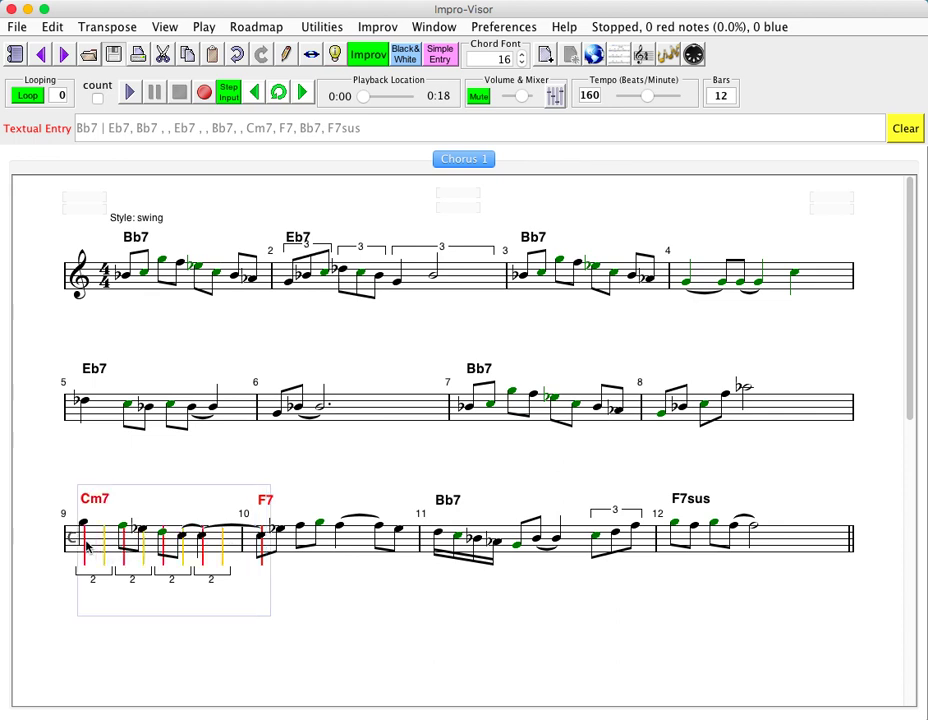
{"action": "key", "text": "Return"}
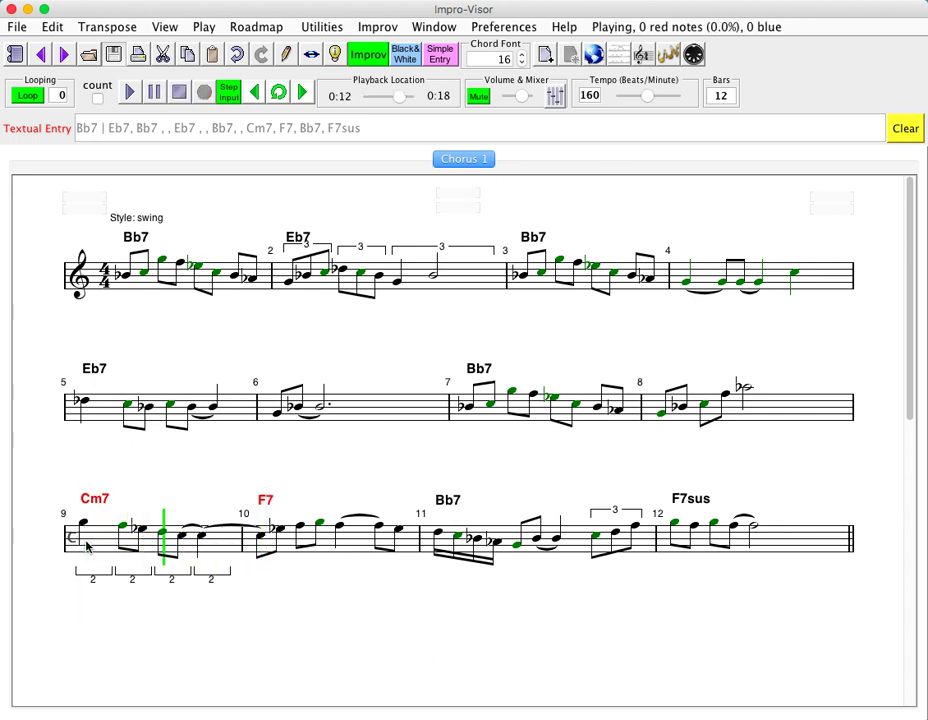
{"action": "key", "text": "Return"}
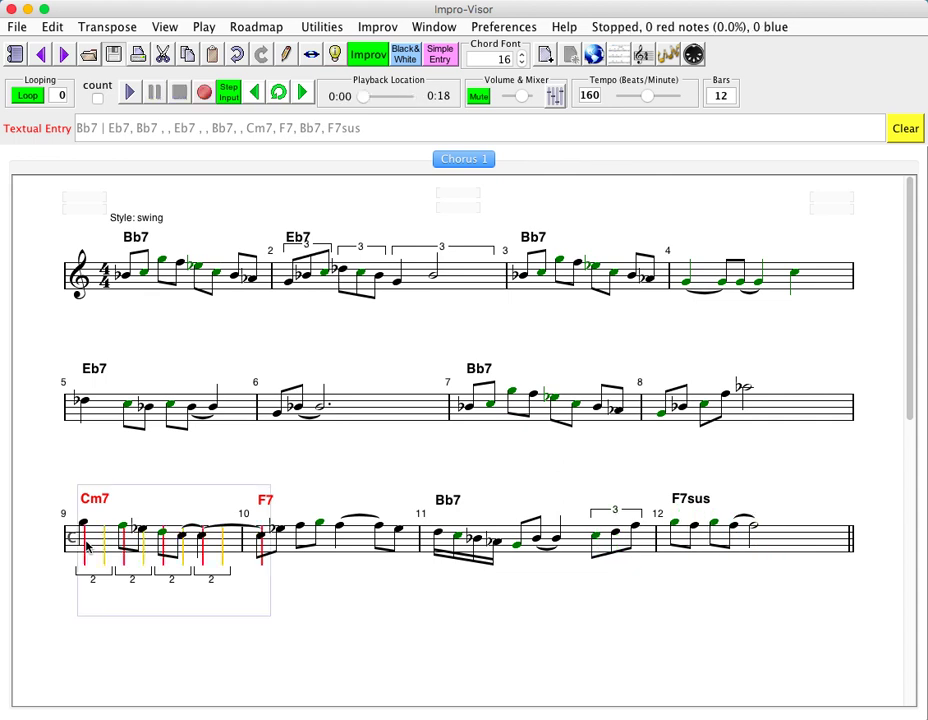
Replace bar 10's first note with a C tied from bar 9's last note
{"action": "left_click", "coordinate": [259, 546]}
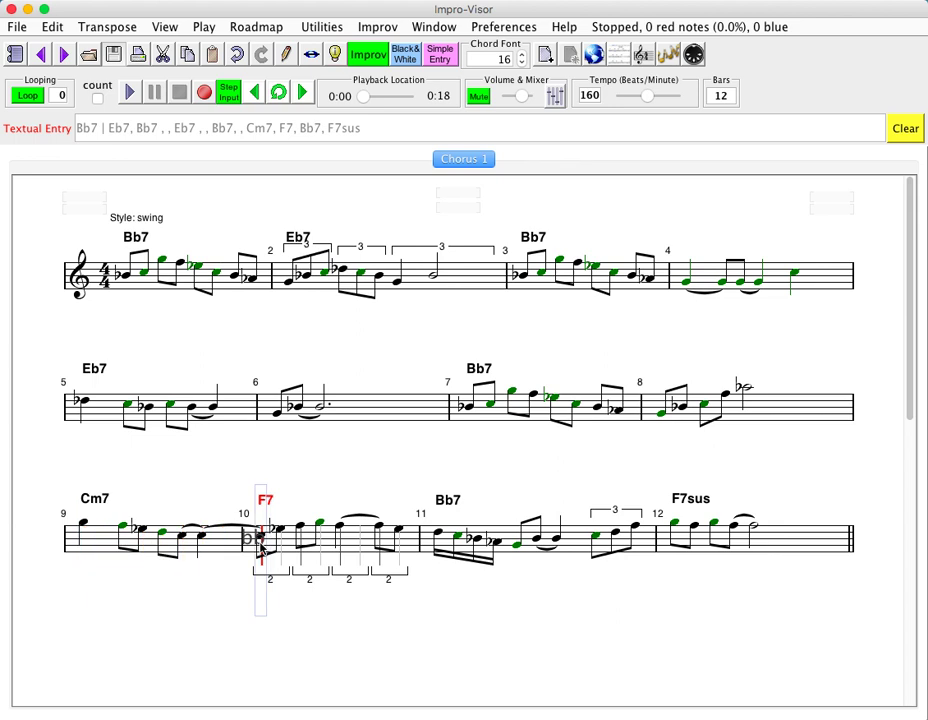
{"action": "key", "text": "Delete"}
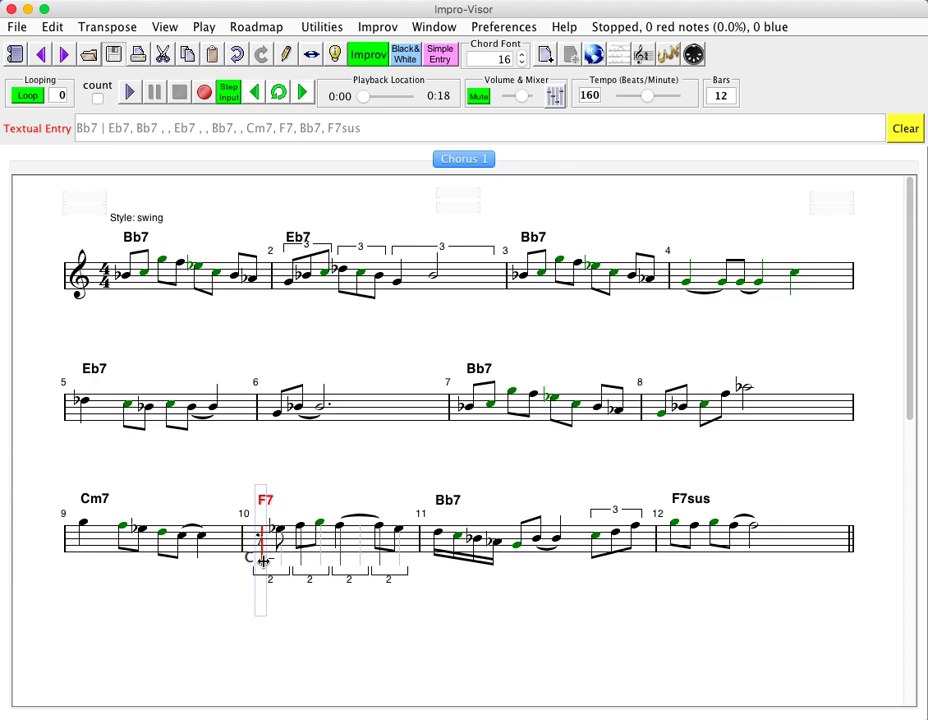
{"action": "left_click", "coordinate": [263, 561]}
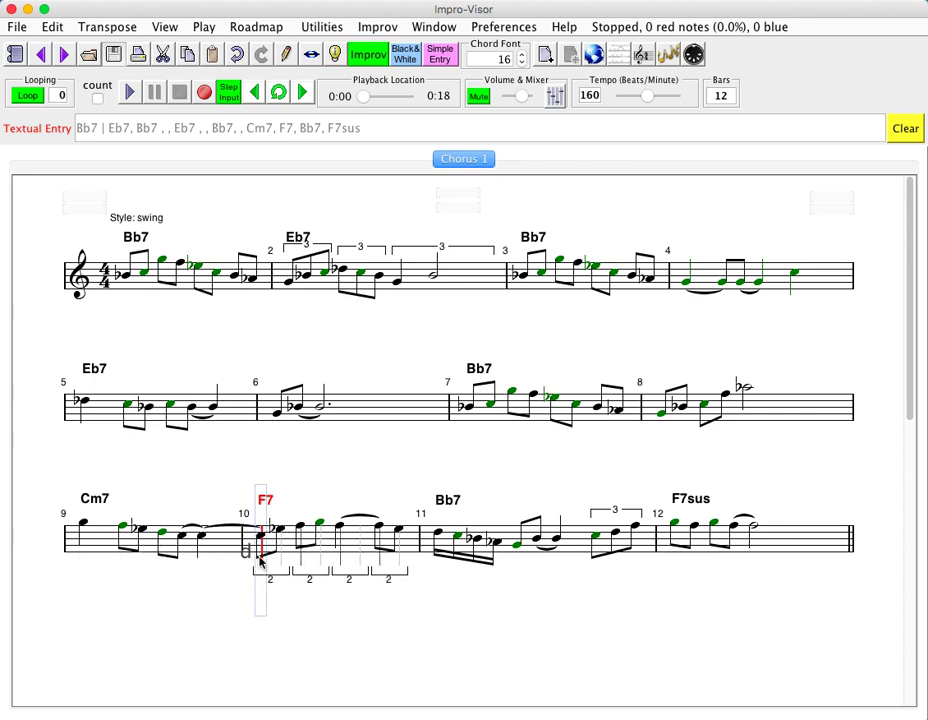
{"action": "left_click", "coordinate": [263, 547]}
{"action": "left_click", "coordinate": [212, 549]}
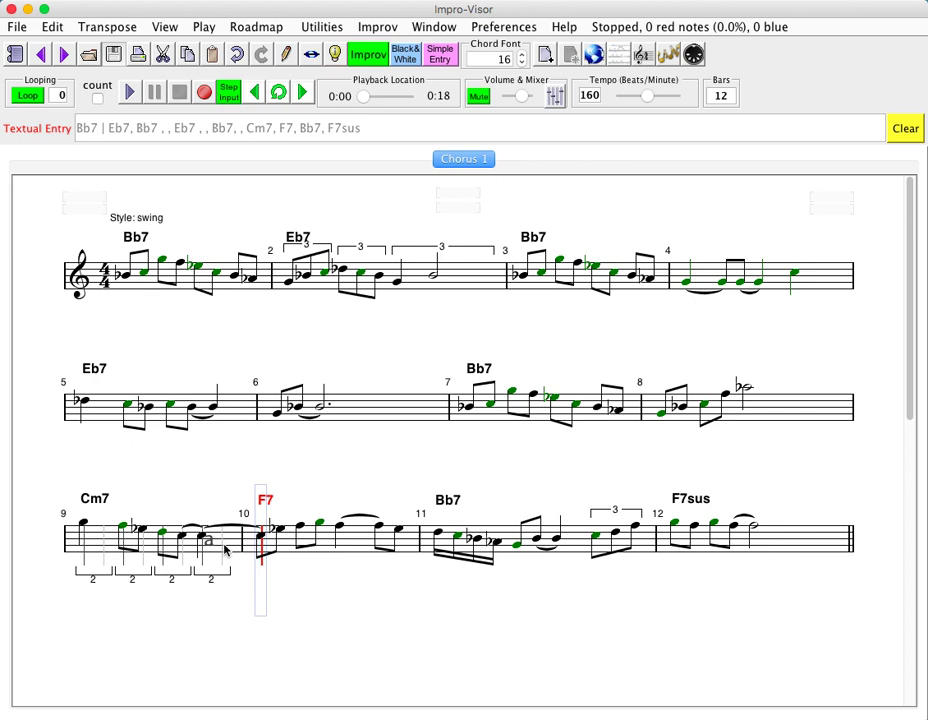